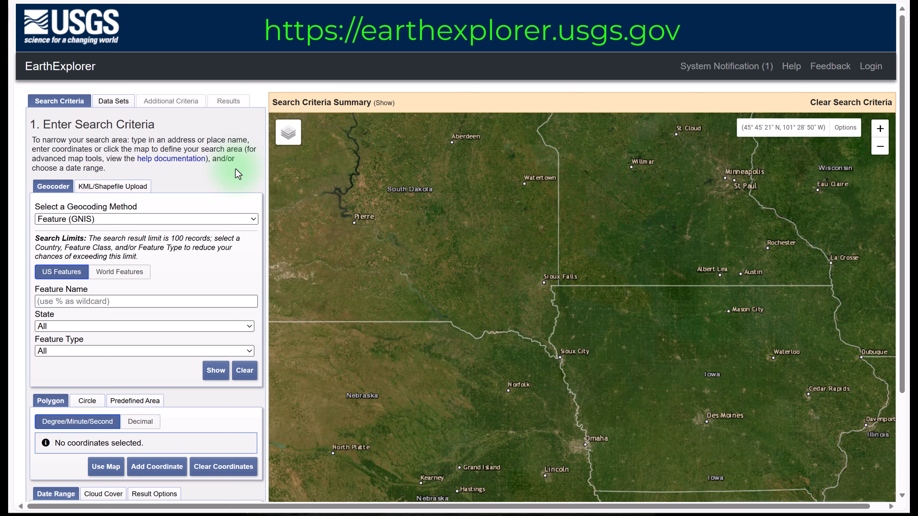
- Sign in to the USGS site with the username and password already filled in
{"action": "left_click", "coordinate": [870, 65]}
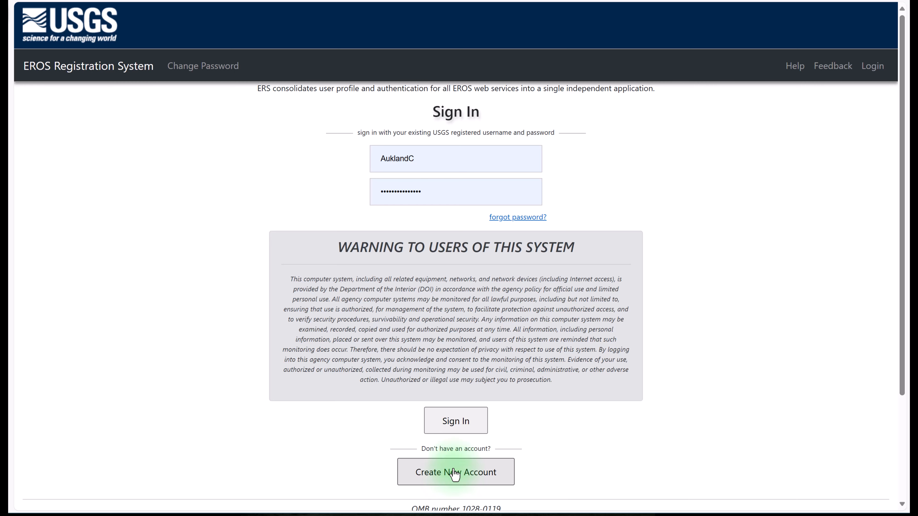
{"action": "left_click", "coordinate": [456, 422]}
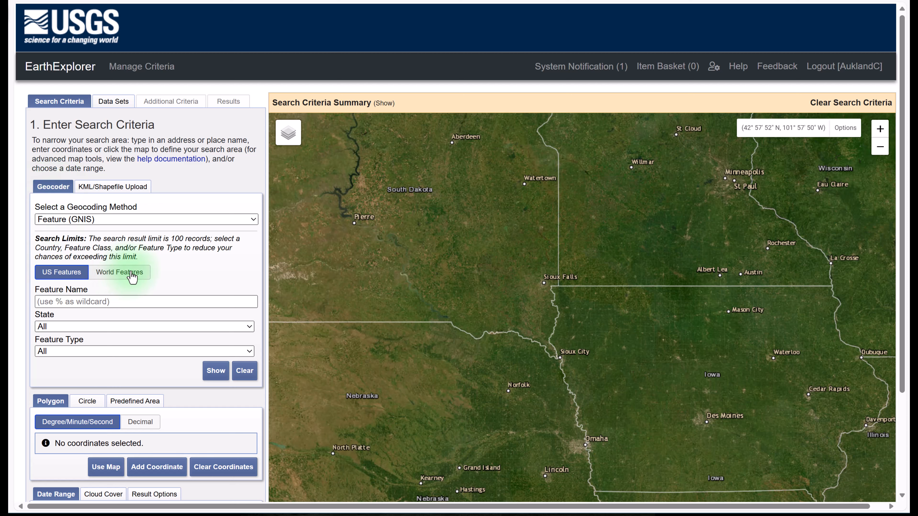
- Geocode "Roanoke,Virginia" with the Address/Place method and add the matching location to the area of interest
{"action": "left_click", "coordinate": [99, 184]}
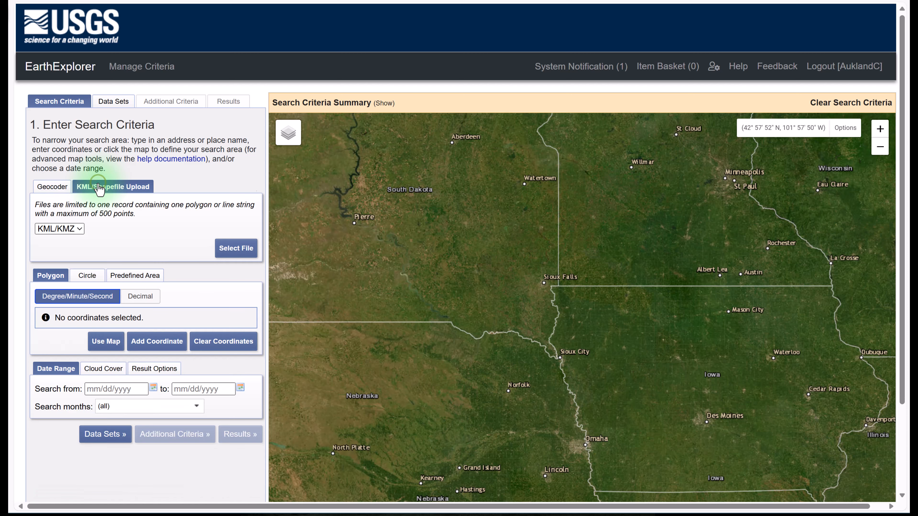
{"action": "left_click", "coordinate": [43, 187]}
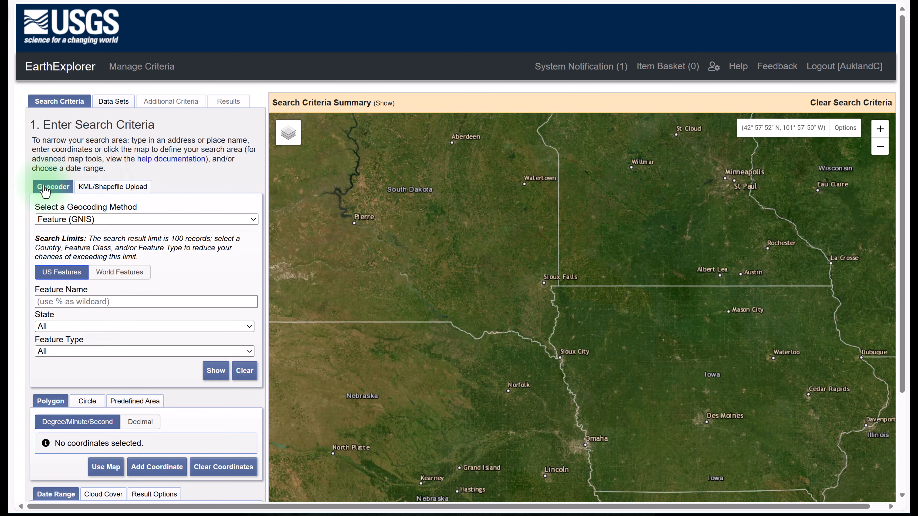
{"action": "left_click", "coordinate": [253, 219]}
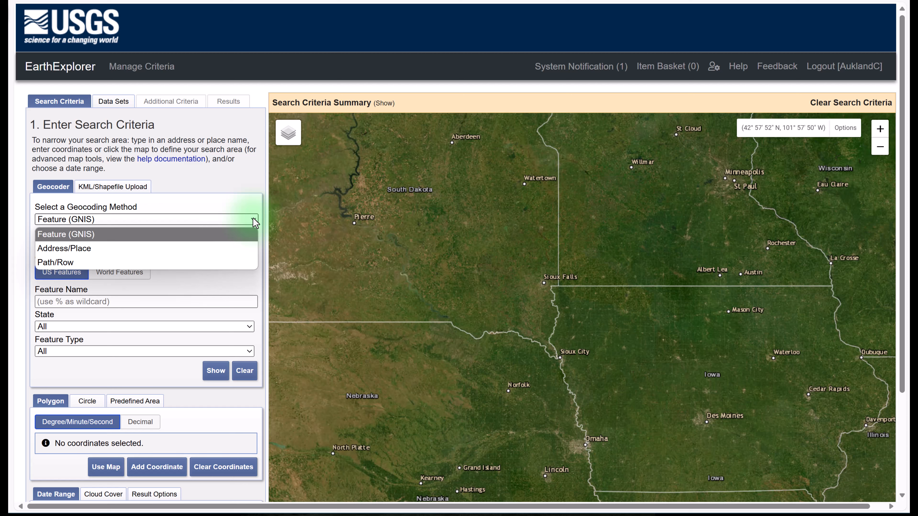
{"action": "left_click", "coordinate": [110, 249]}
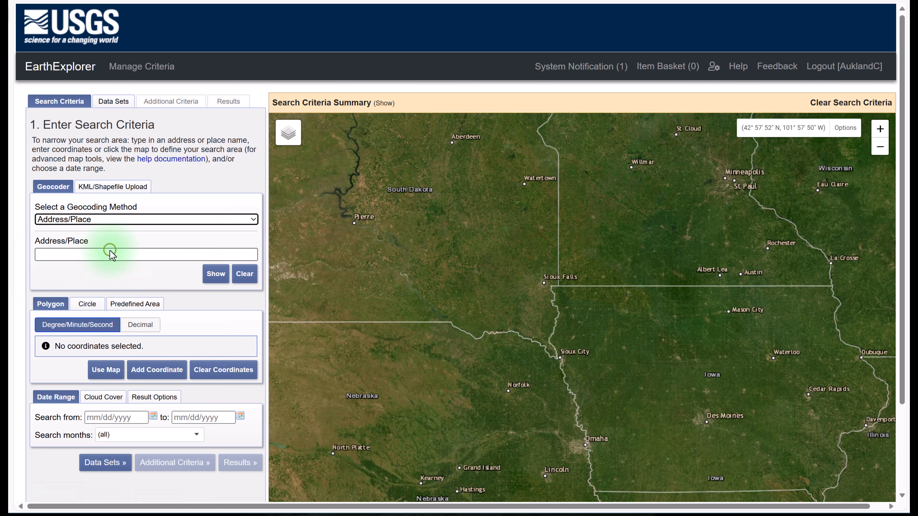
{"action": "left_click", "coordinate": [68, 254]}
{"action": "type", "text": "R"}
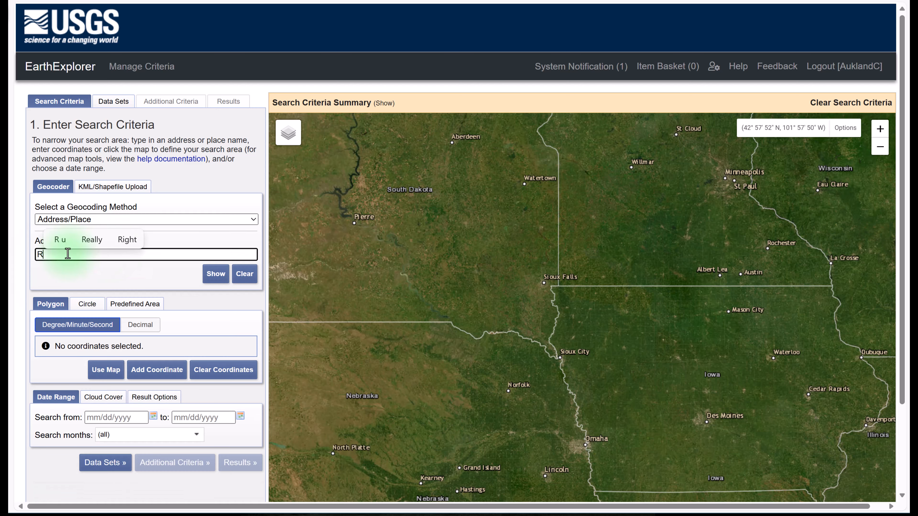
{"action": "type", "text": "oanoke"}
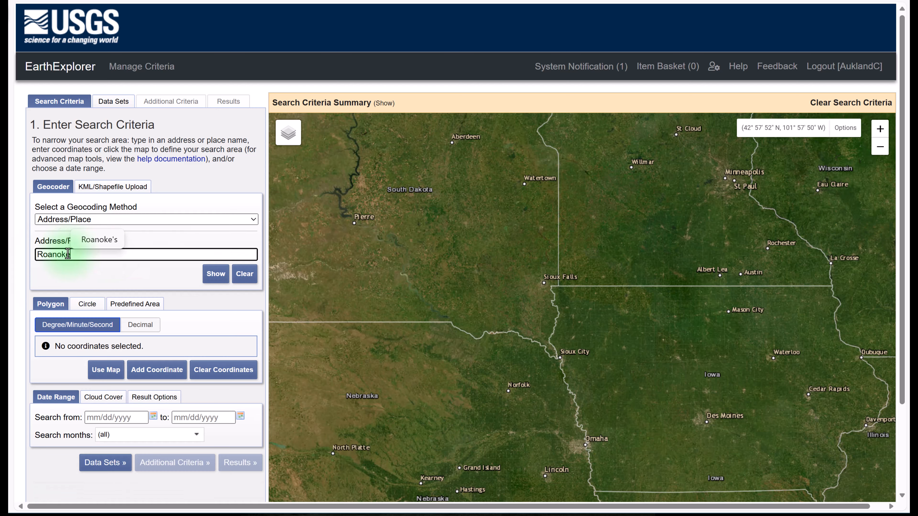
{"action": "type", "text": ",Virginia"}
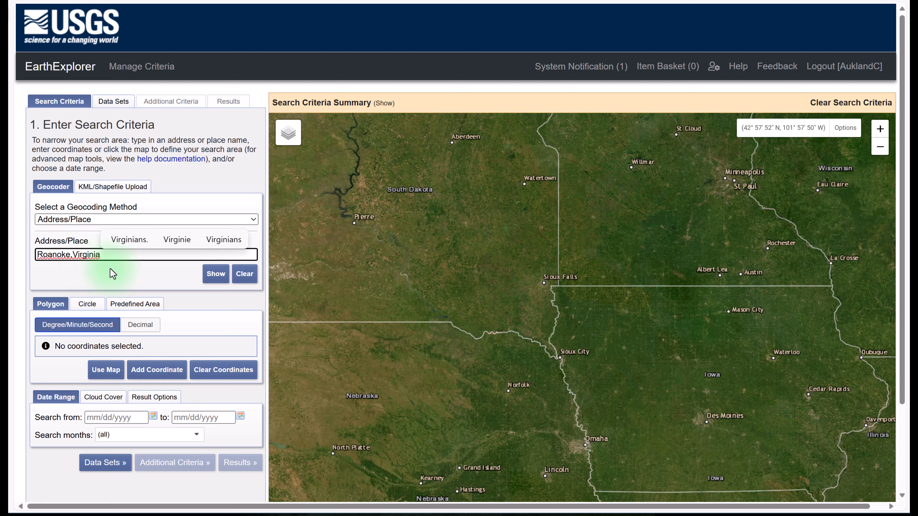
{"action": "left_click", "coordinate": [216, 275]}
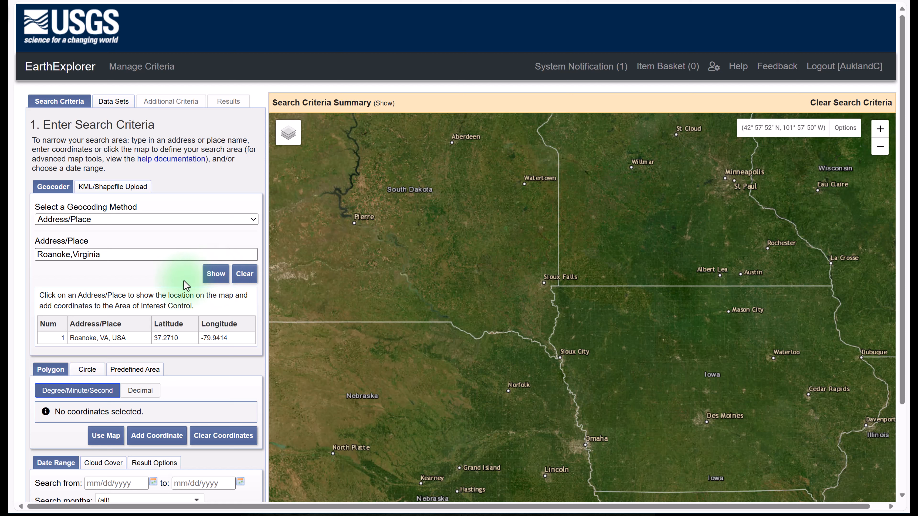
{"action": "left_click", "coordinate": [97, 338]}
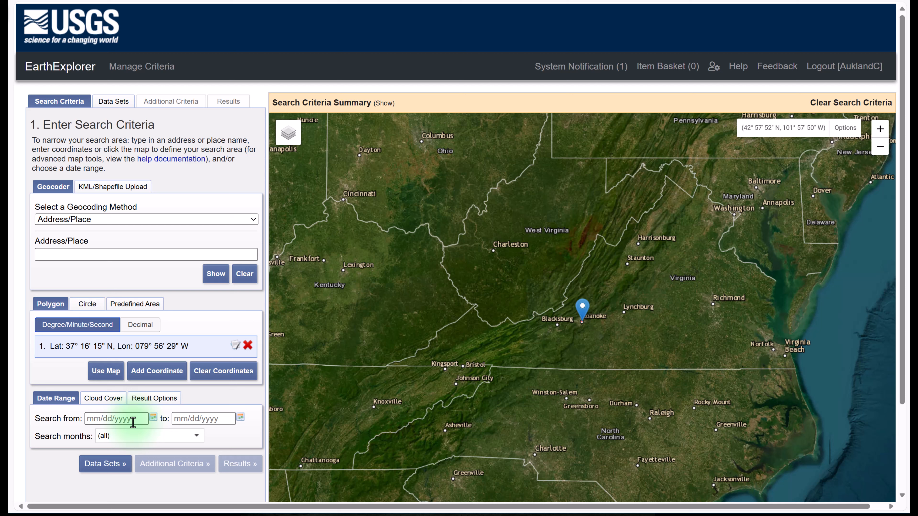
- Set the start of the search date range to 07/01/2021
{"action": "left_click", "coordinate": [153, 418]}
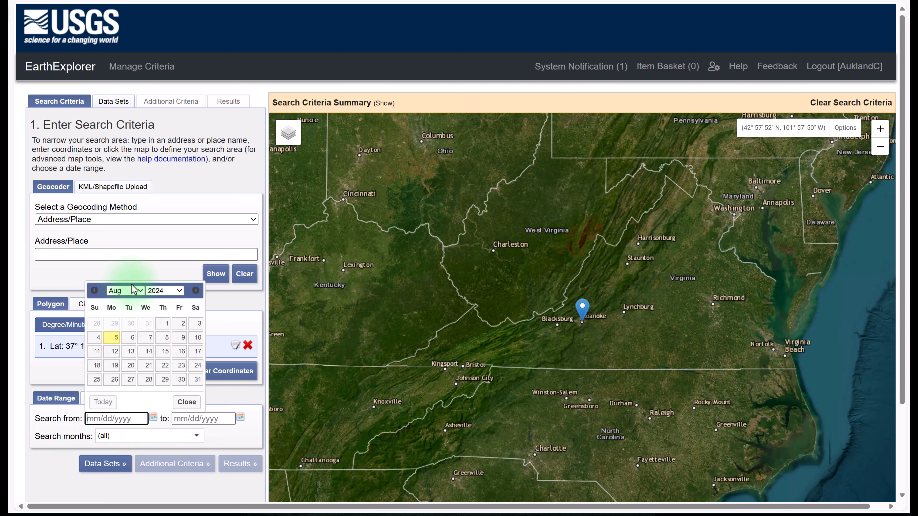
{"action": "left_click", "coordinate": [137, 291]}
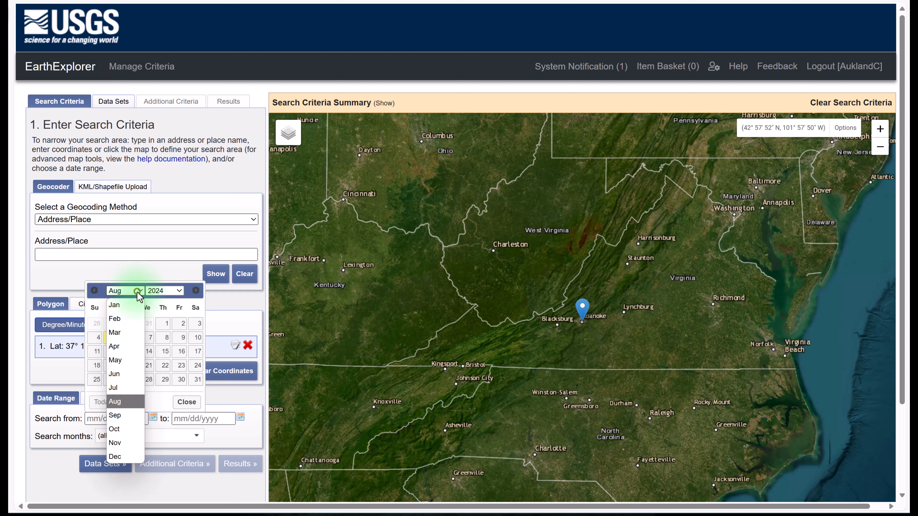
{"action": "left_click", "coordinate": [115, 387]}
{"action": "left_click", "coordinate": [178, 291]}
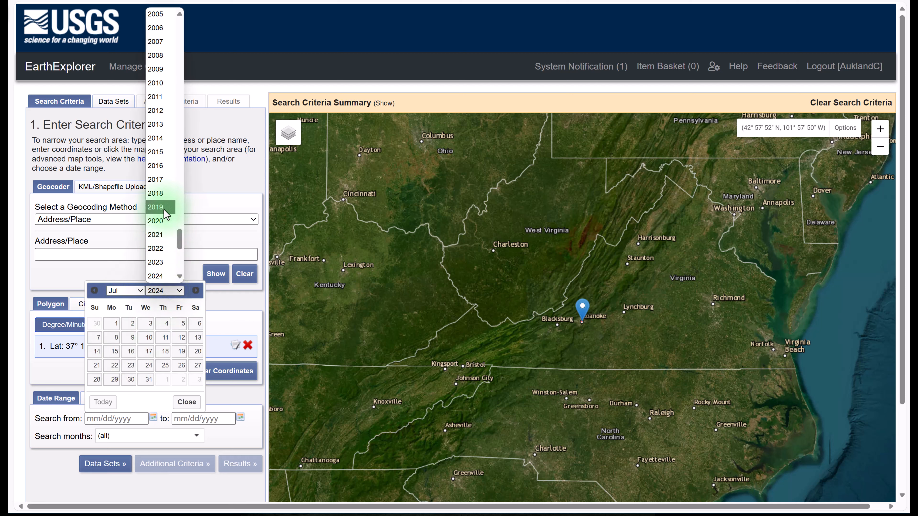
{"action": "left_click", "coordinate": [159, 232]}
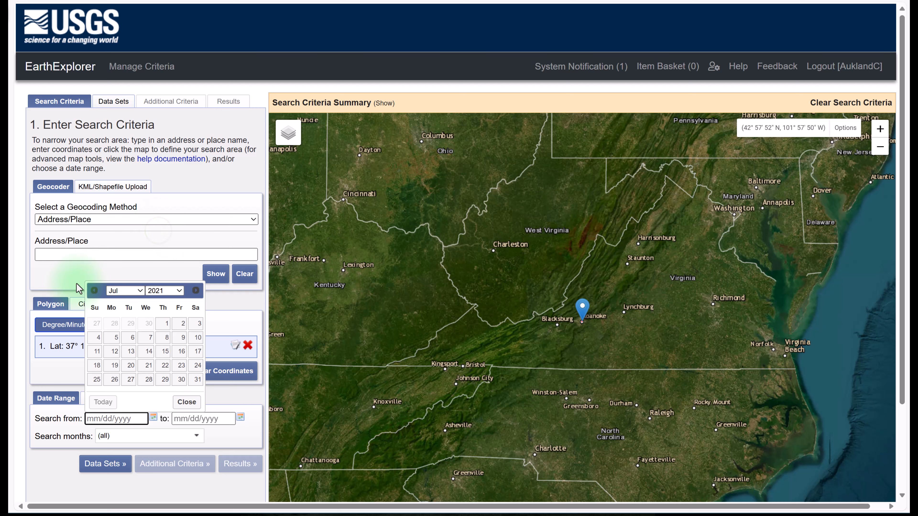
{"action": "left_click", "coordinate": [162, 326]}
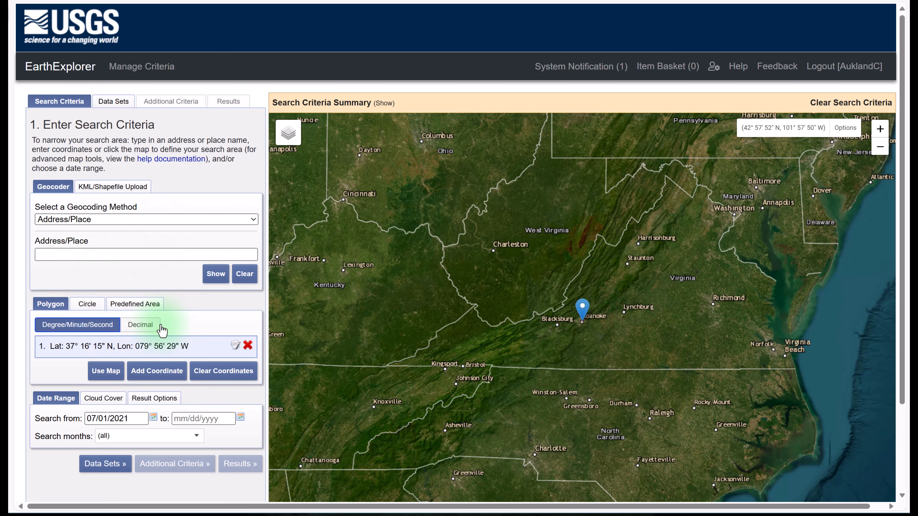
- Set the end of the search date range to 08/01/2024
{"action": "left_click", "coordinate": [240, 418]}
{"action": "left_click", "coordinate": [250, 292]}
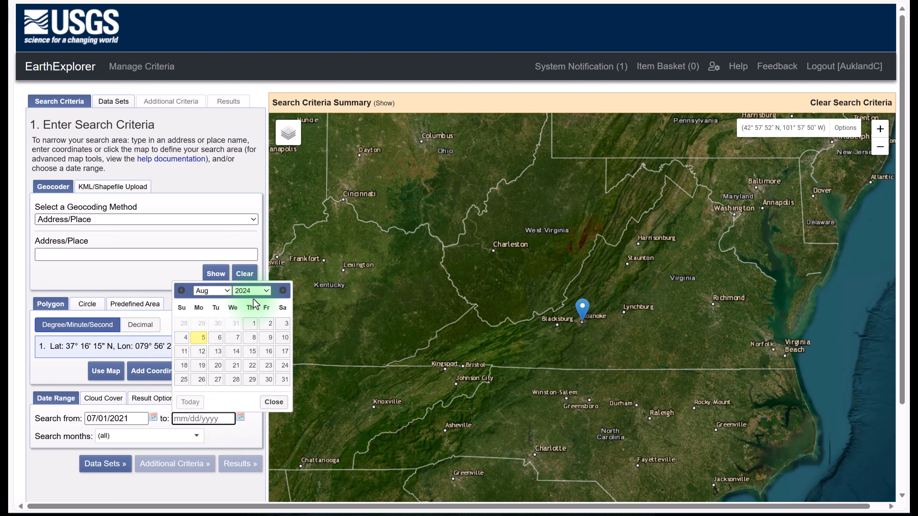
{"action": "left_click", "coordinate": [250, 323]}
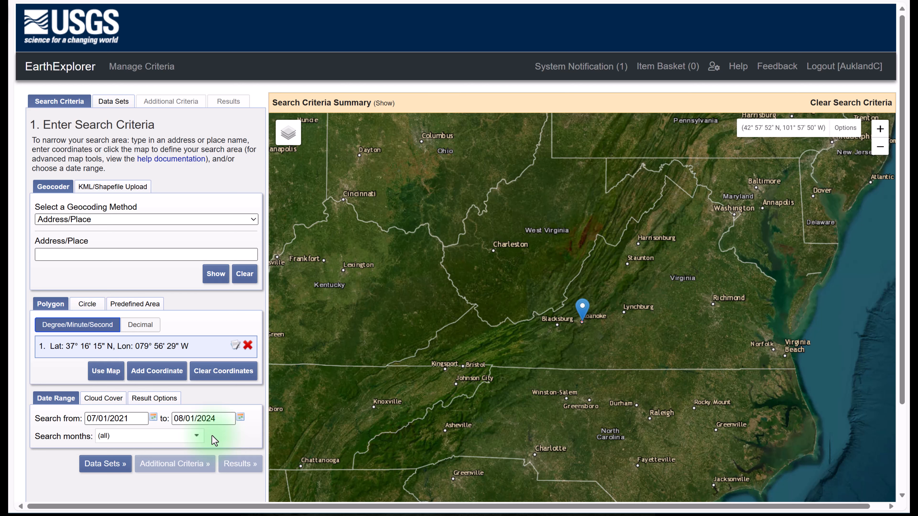
- Restrict the search months to May, June, July, August and September
{"action": "left_click", "coordinate": [192, 436]}
{"action": "scroll", "coordinate": [192, 437], "scroll_direction": "down", "scroll_amount": 3}
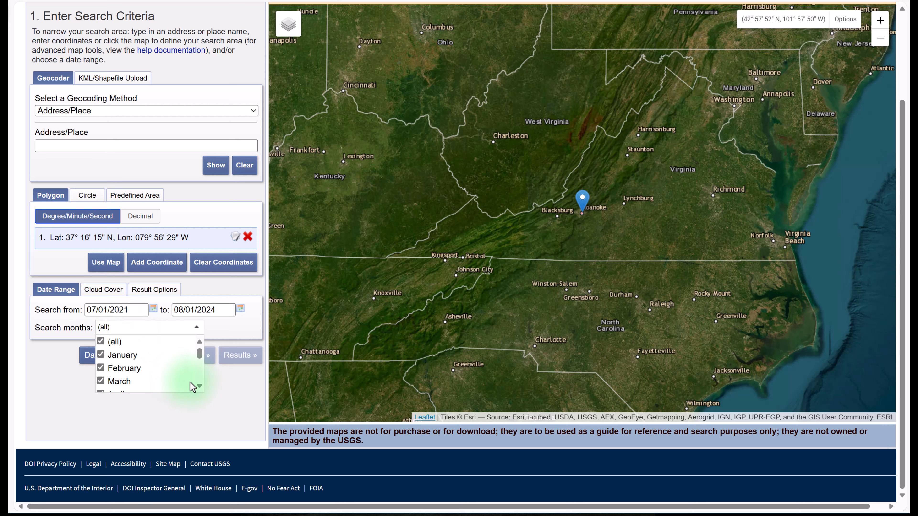
{"action": "left_click", "coordinate": [101, 342]}
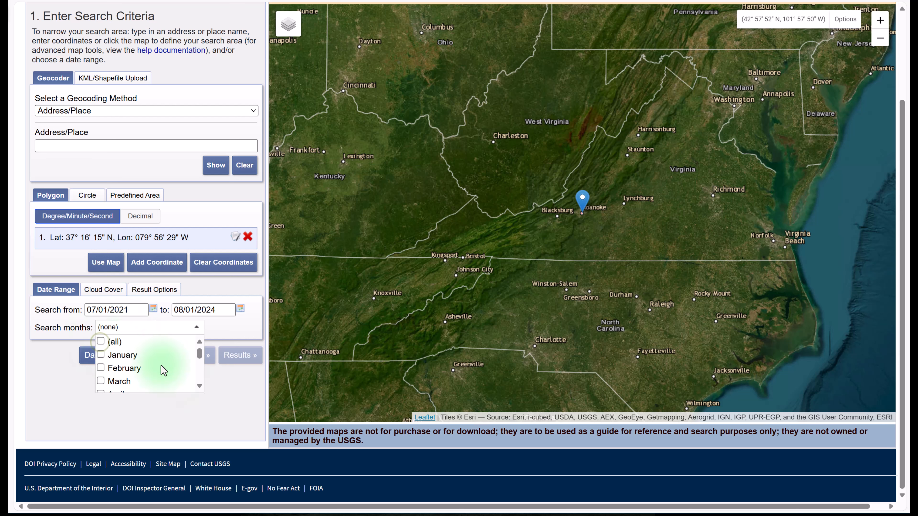
{"action": "left_click", "coordinate": [199, 386]}
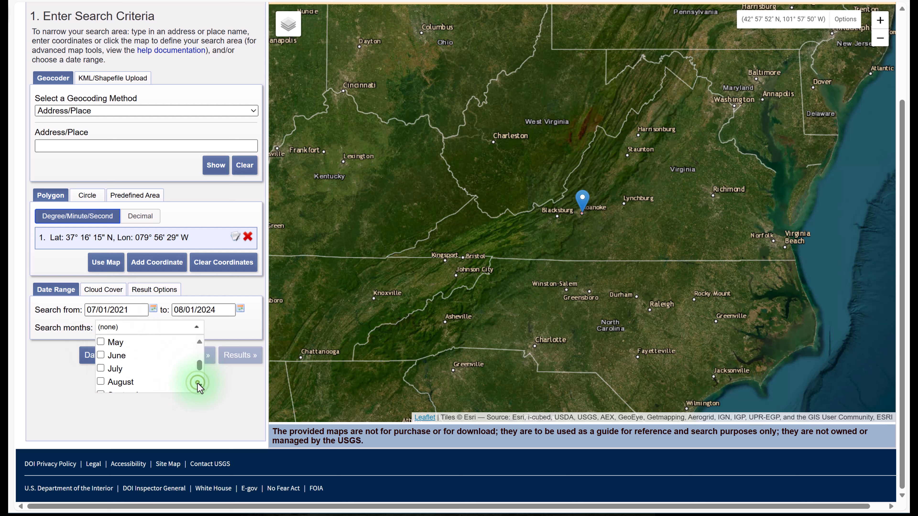
{"action": "left_click", "coordinate": [101, 338]}
{"action": "left_click", "coordinate": [101, 352]}
{"action": "left_click", "coordinate": [101, 365]}
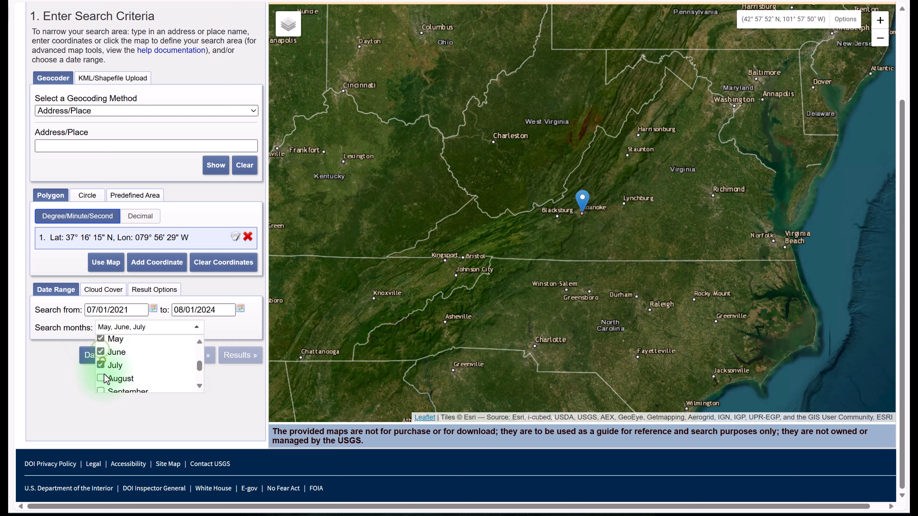
{"action": "left_click", "coordinate": [101, 378]}
{"action": "left_click", "coordinate": [101, 390]}
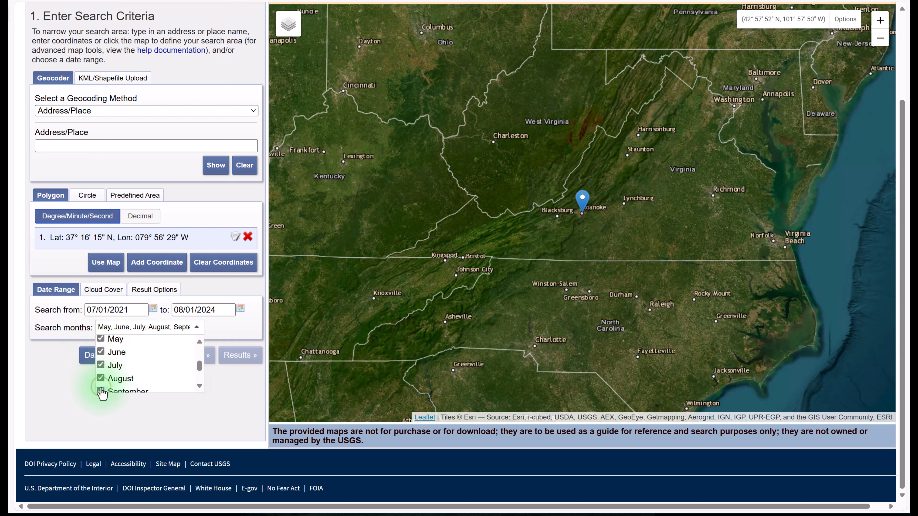
{"action": "left_click", "coordinate": [225, 380]}
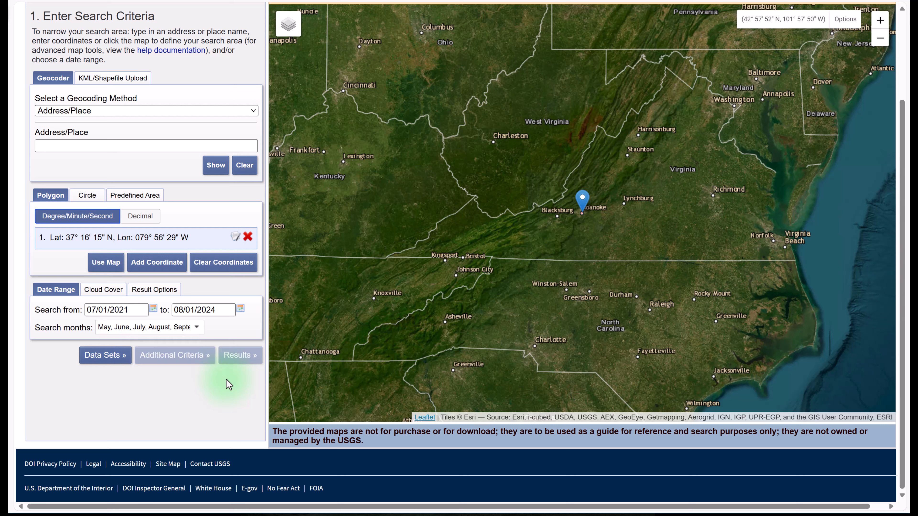
- Limit the cloud cover range to 0% - 10% and proceed to the data set selection
{"action": "left_click", "coordinate": [99, 291]}
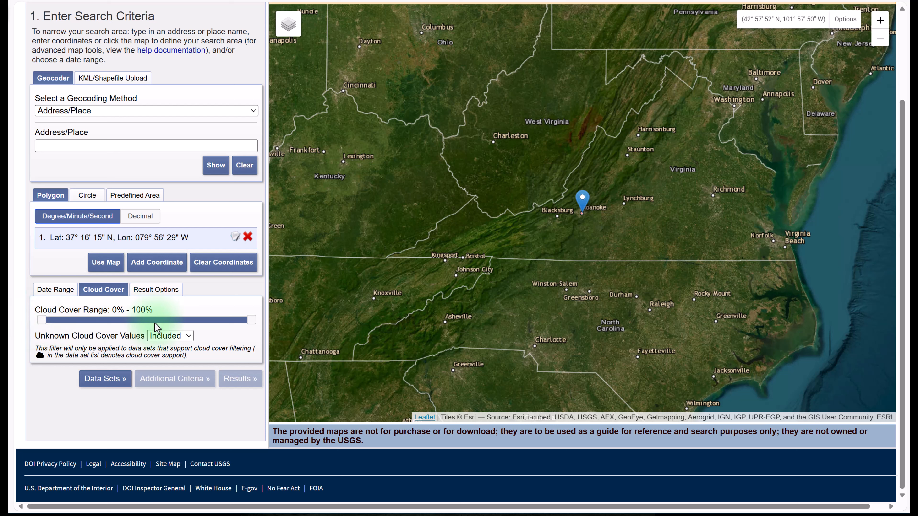
{"action": "left_click_drag", "start_coordinate": [247, 326], "coordinate": [58, 329]}
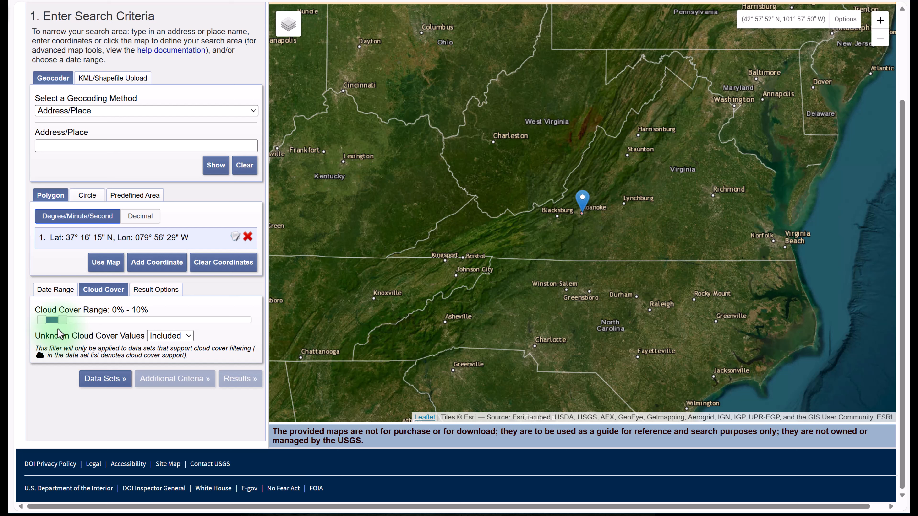
{"action": "left_click", "coordinate": [110, 383]}
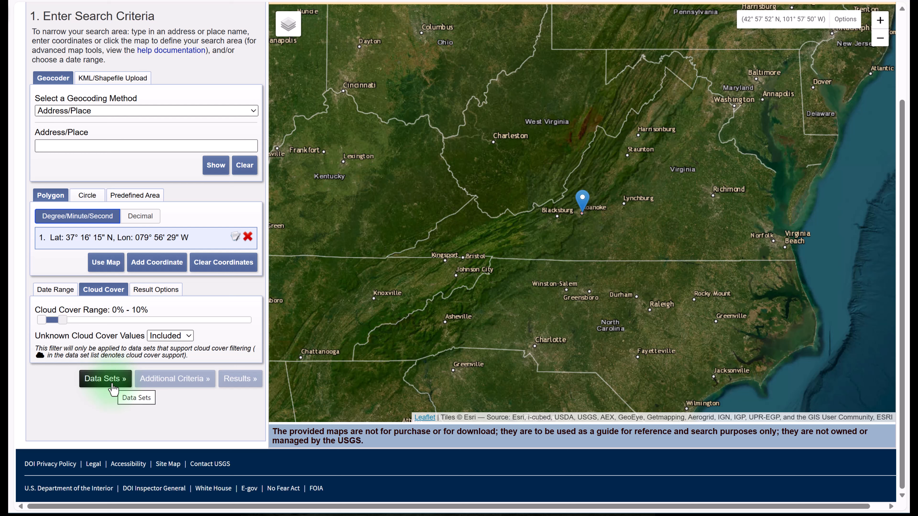
{"action": "left_click", "coordinate": [113, 383]}
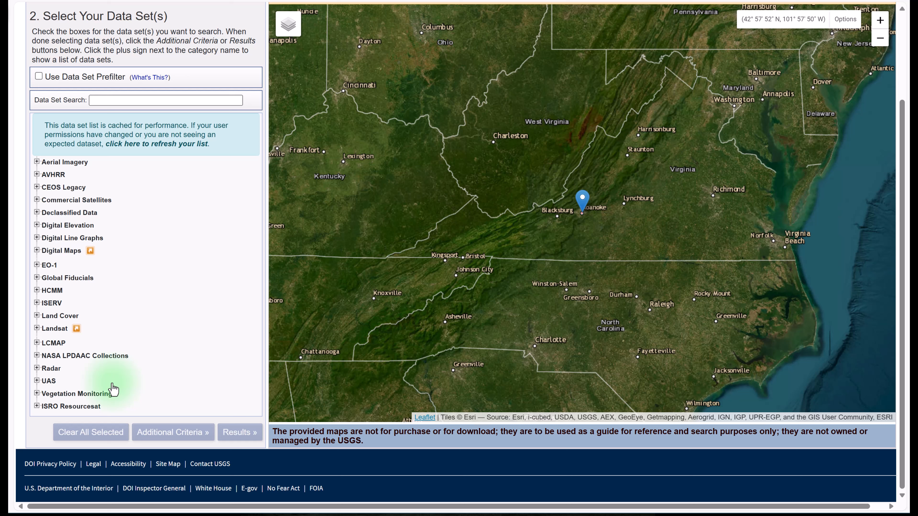
- Select the Landsat 8-9 OLI/TIRS C2 L1 data set from Landsat Collection 2 Level-1
{"action": "left_click", "coordinate": [36, 328]}
{"action": "scroll", "coordinate": [234, 350], "scroll_direction": "down", "scroll_amount": 3}
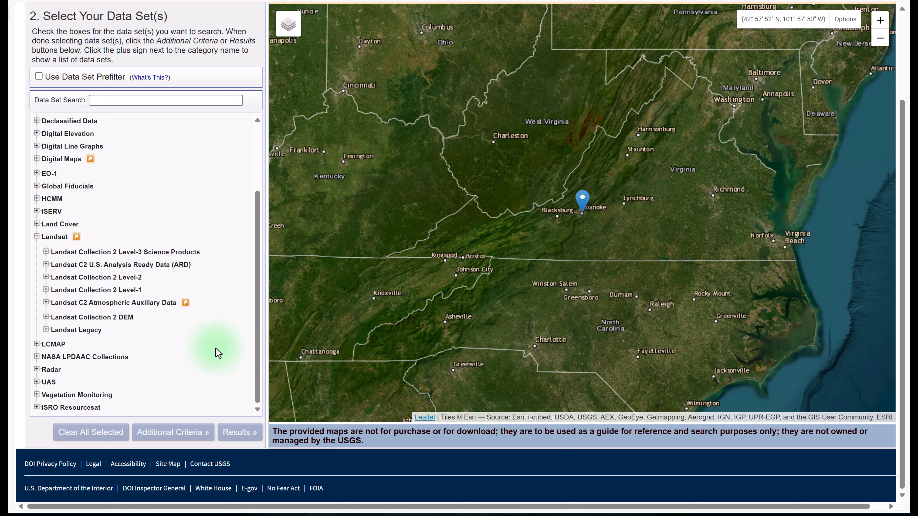
{"action": "left_click", "coordinate": [45, 290]}
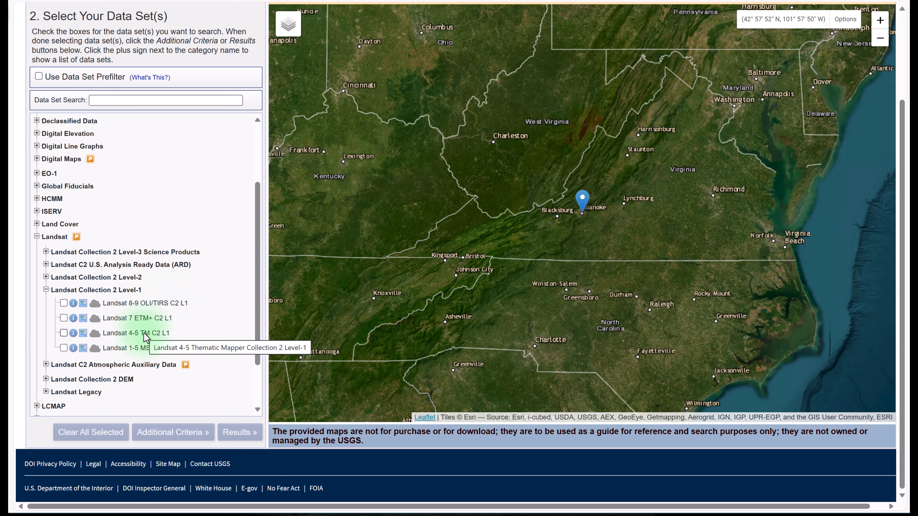
{"action": "left_click", "coordinate": [64, 304]}
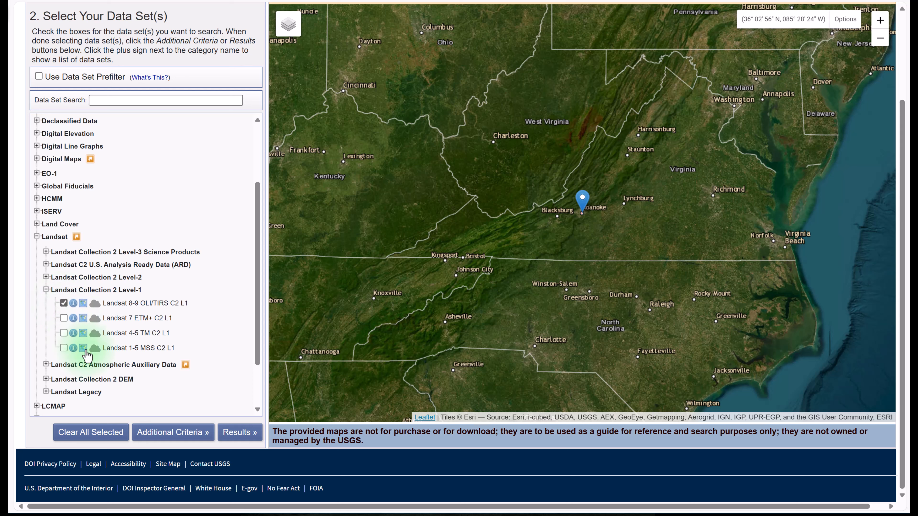
- Add a Day/Night Indicator filter set to Day in the additional criteria for the Landsat data set
{"action": "left_click", "coordinate": [166, 434]}
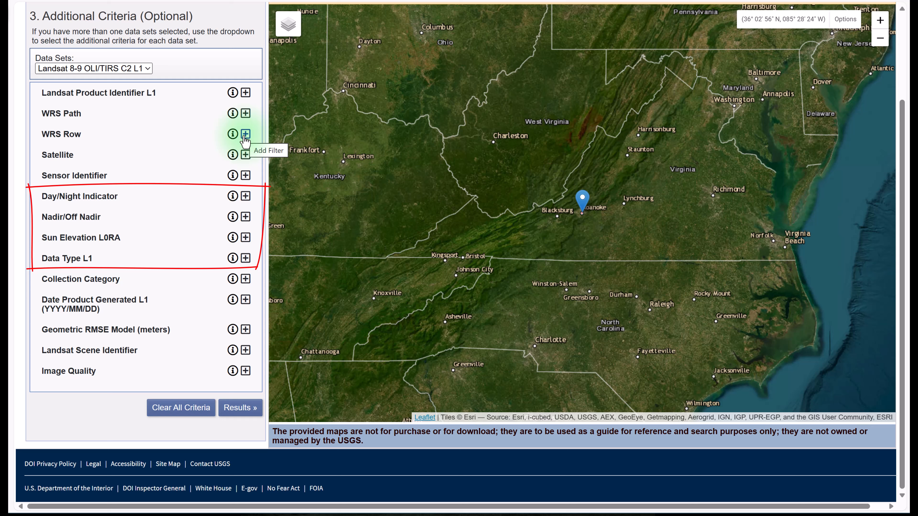
{"action": "left_click", "coordinate": [245, 196]}
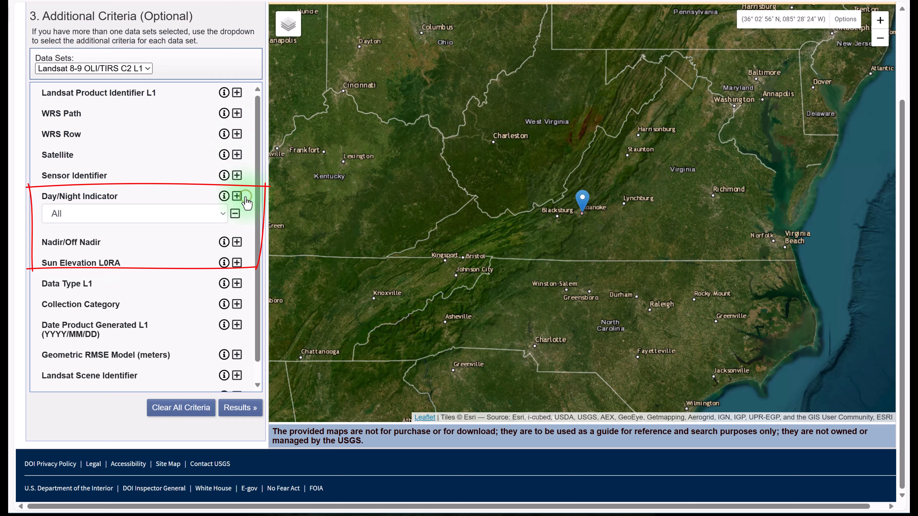
{"action": "left_click", "coordinate": [221, 214]}
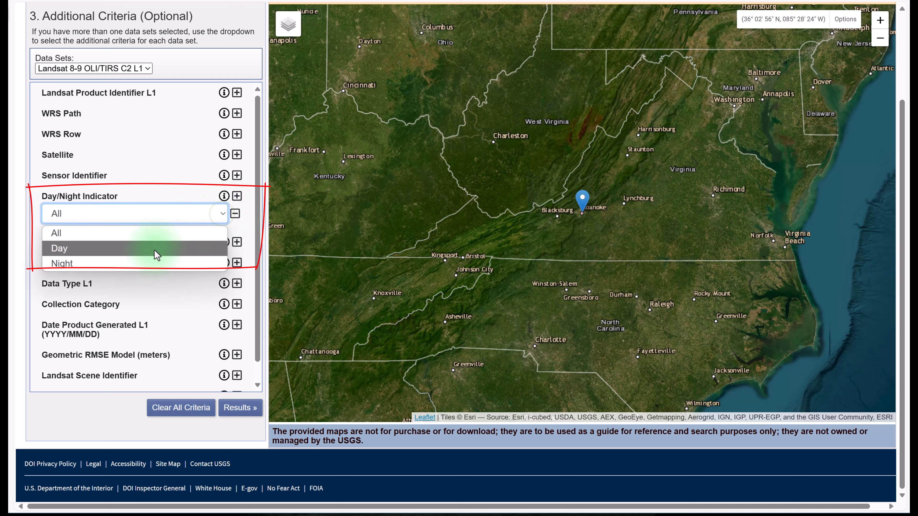
{"action": "left_click", "coordinate": [155, 248]}
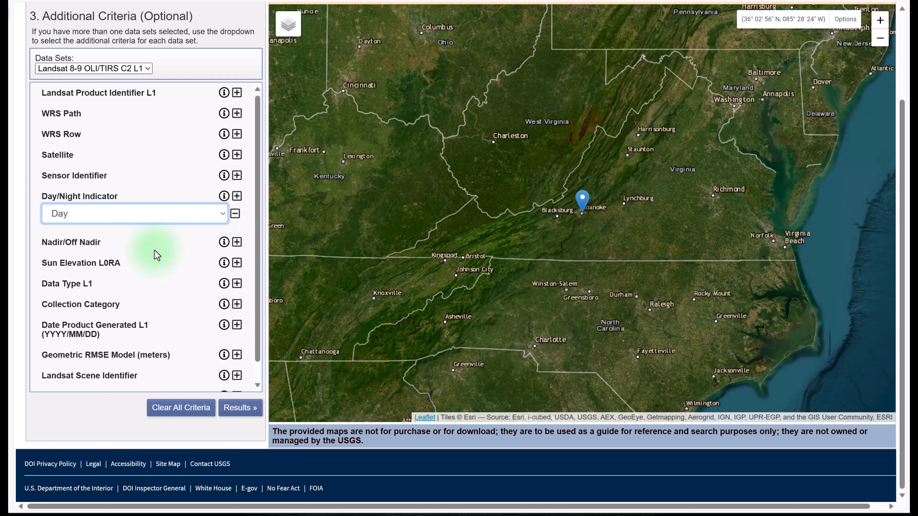
- Run the search and display the map footprints of the 2024/07/15 path 016 and 2024/07/14 path 017 scenes
{"action": "left_click", "coordinate": [247, 415]}
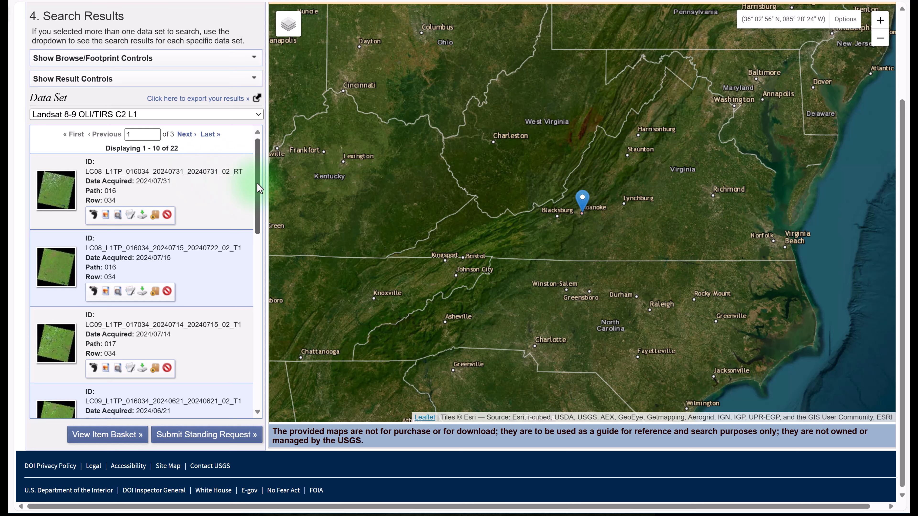
{"action": "left_click_drag", "start_coordinate": [256, 183], "coordinate": [258, 164]}
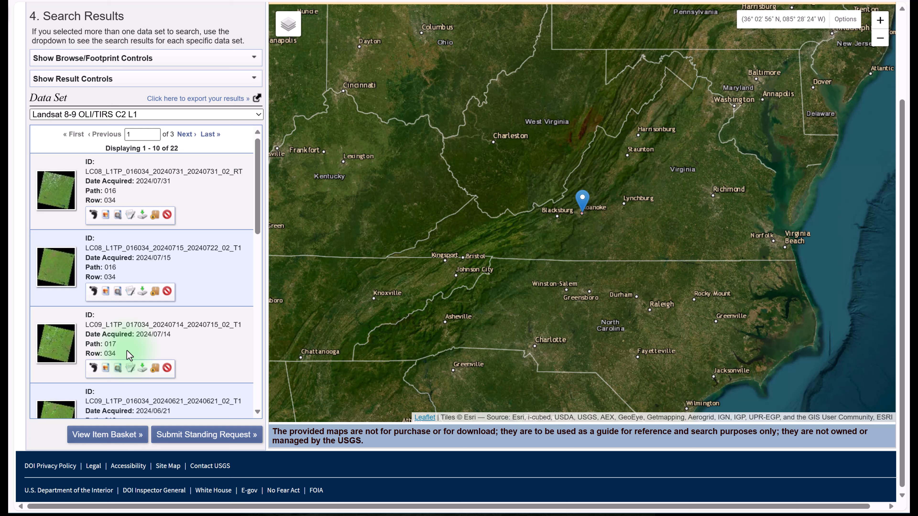
{"action": "left_click", "coordinate": [93, 291]}
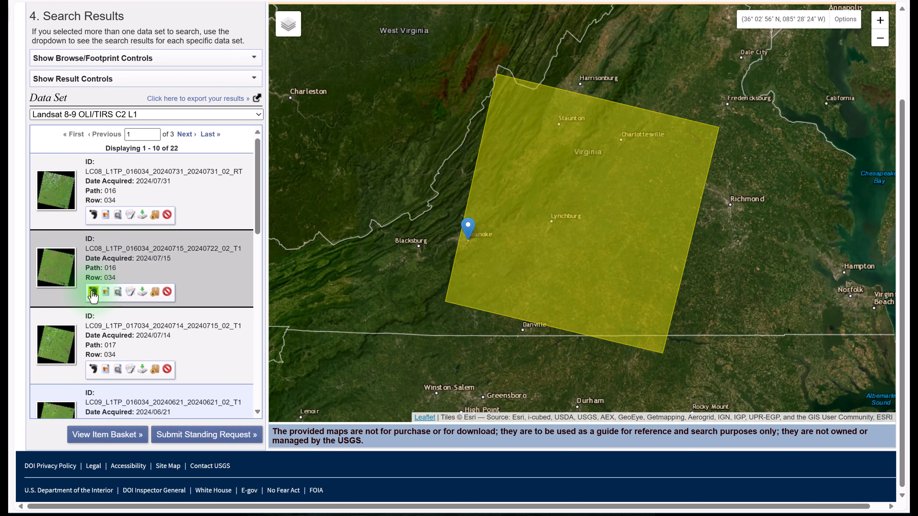
{"action": "left_click", "coordinate": [93, 369]}
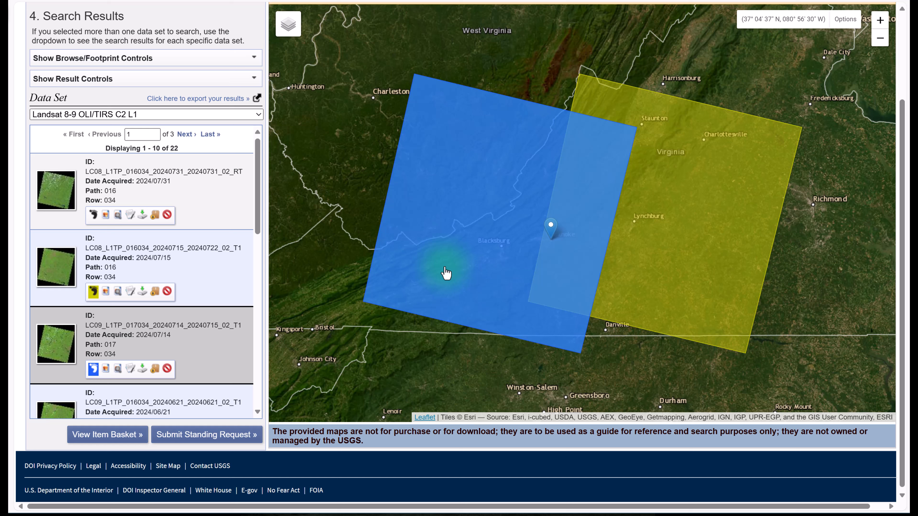
{"action": "left_click", "coordinate": [191, 366]}
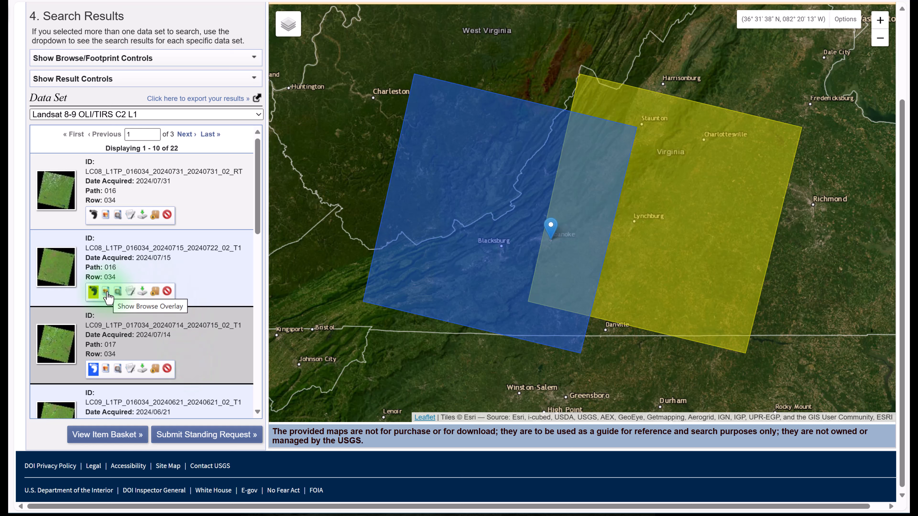
- Replace the footprints of the 2024/07/15 path 016 and 2024/07/14 path 017 scenes with their browse overlays
{"action": "left_click", "coordinate": [94, 291]}
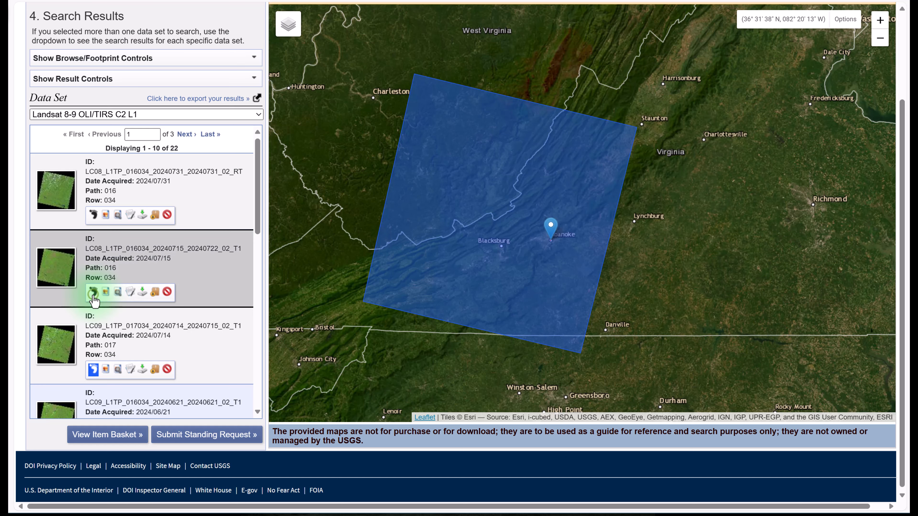
{"action": "left_click", "coordinate": [93, 369]}
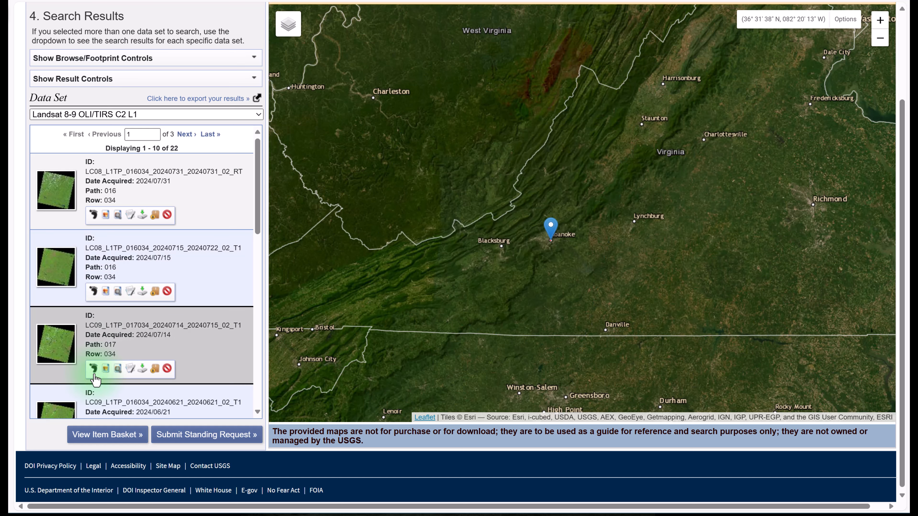
{"action": "left_click", "coordinate": [105, 292]}
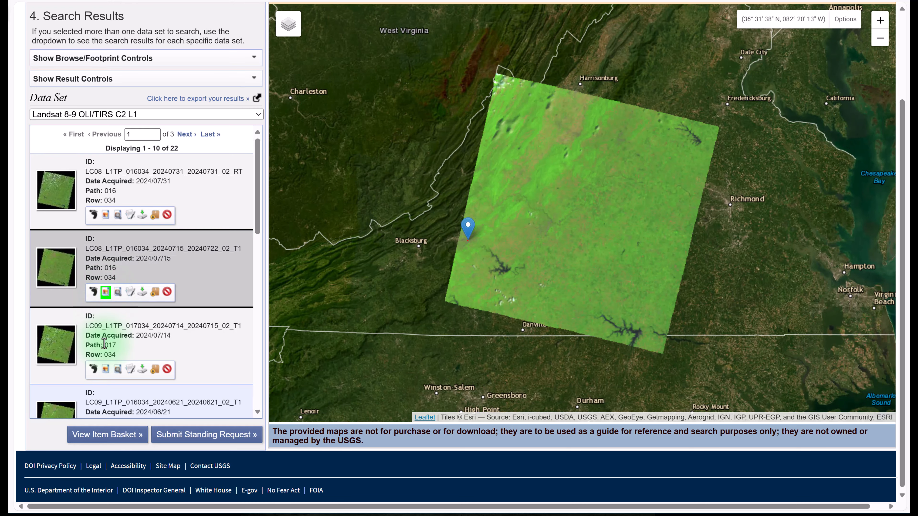
{"action": "left_click", "coordinate": [107, 374]}
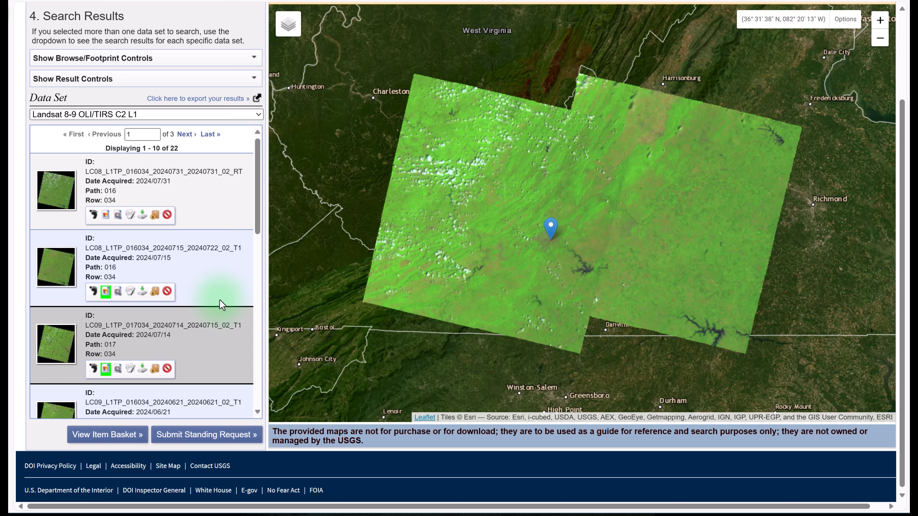
- Expand the search criteria summary to check the data set, coordinate, dates and months, and collapse it
{"action": "scroll", "coordinate": [221, 305], "scroll_direction": "up", "scroll_amount": 3}
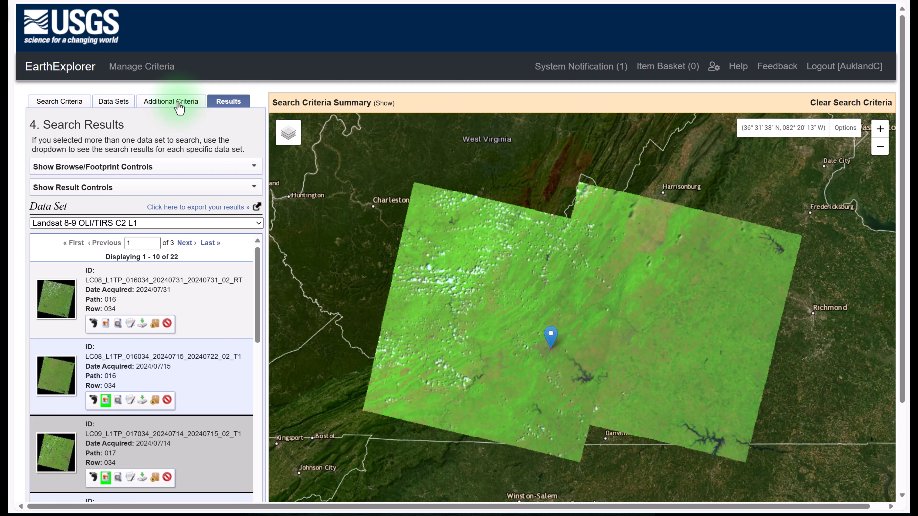
{"action": "left_click", "coordinate": [381, 104]}
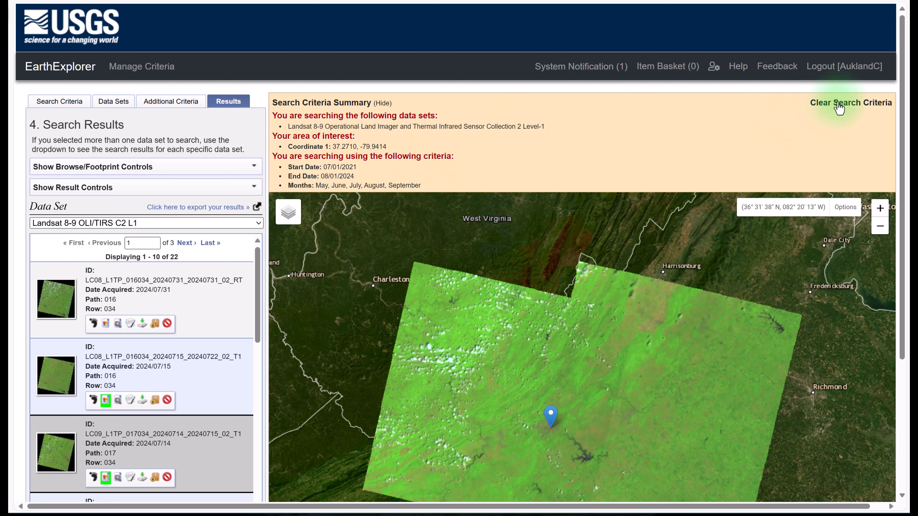
{"action": "left_click", "coordinate": [381, 106]}
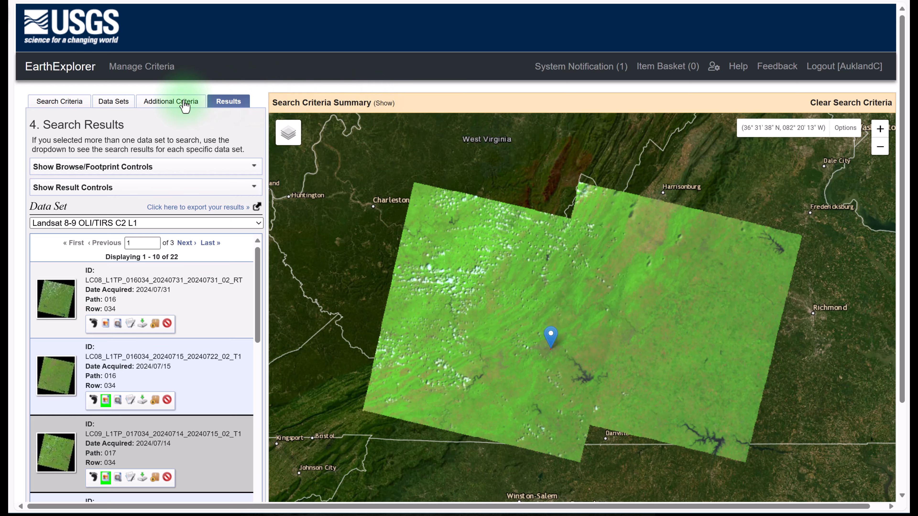
- Return to the additional criteria and add a Landsat Product Identifier L1 filter set to LC09
{"action": "left_click", "coordinate": [183, 102]}
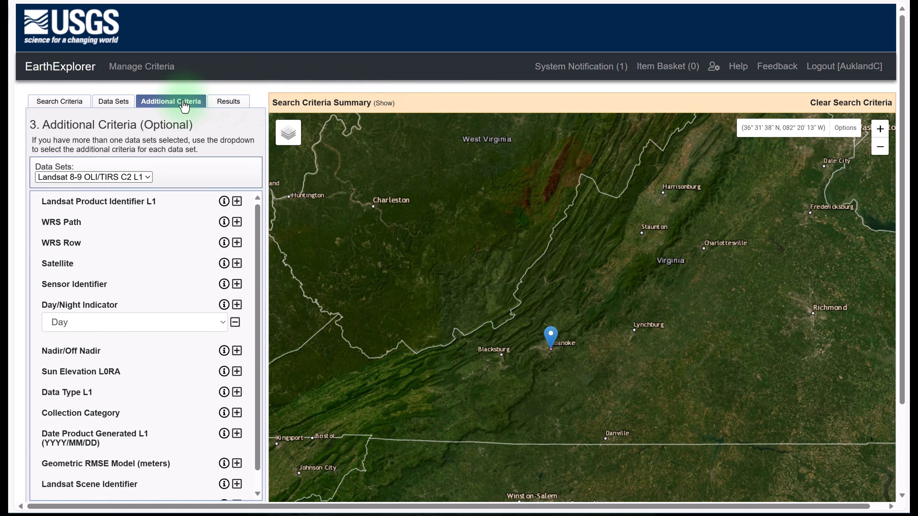
{"action": "left_click", "coordinate": [236, 201]}
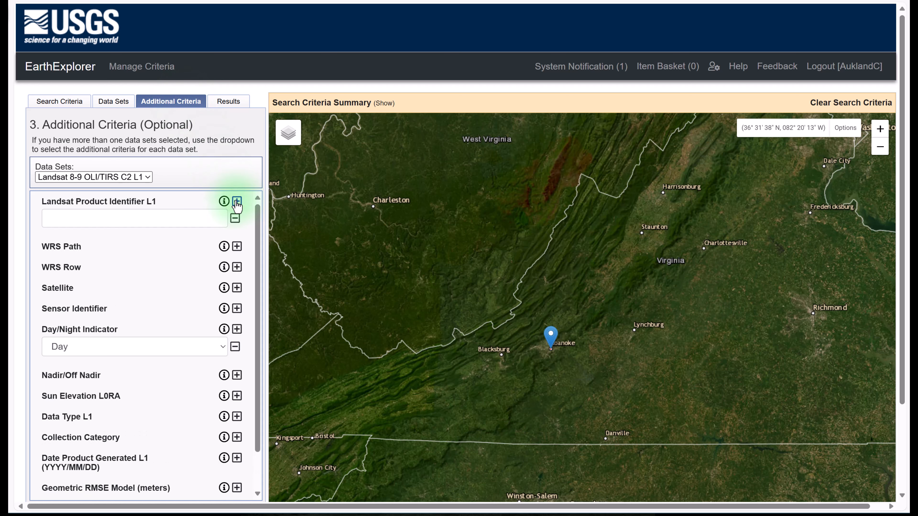
{"action": "left_click", "coordinate": [65, 221]}
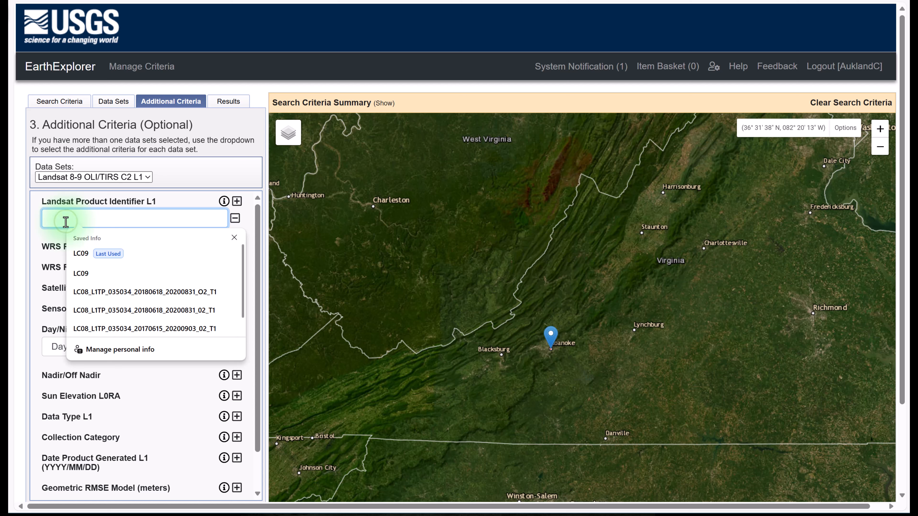
{"action": "left_click", "coordinate": [80, 255]}
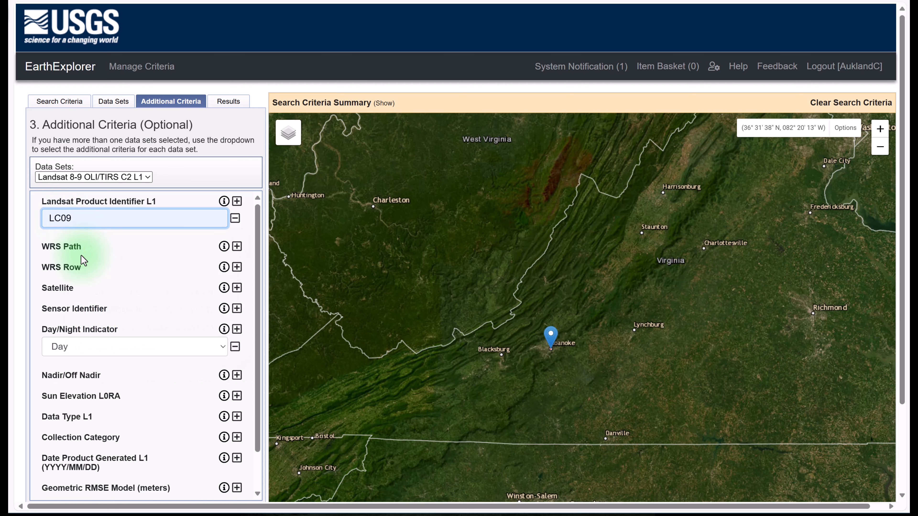
- Add a WRS Path filter ranging from 017 to 017
{"action": "left_click", "coordinate": [237, 247]}
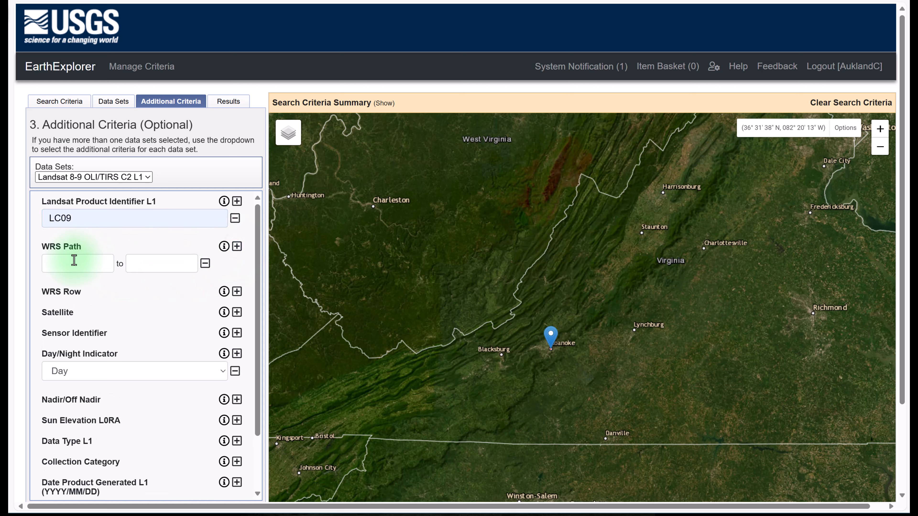
{"action": "left_click", "coordinate": [74, 260]}
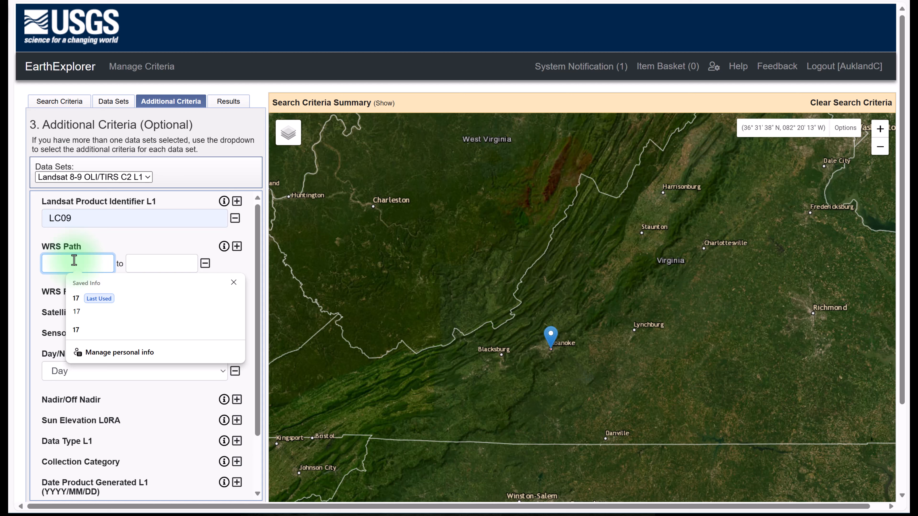
{"action": "type", "text": "017"}
{"action": "left_click", "coordinate": [144, 265]}
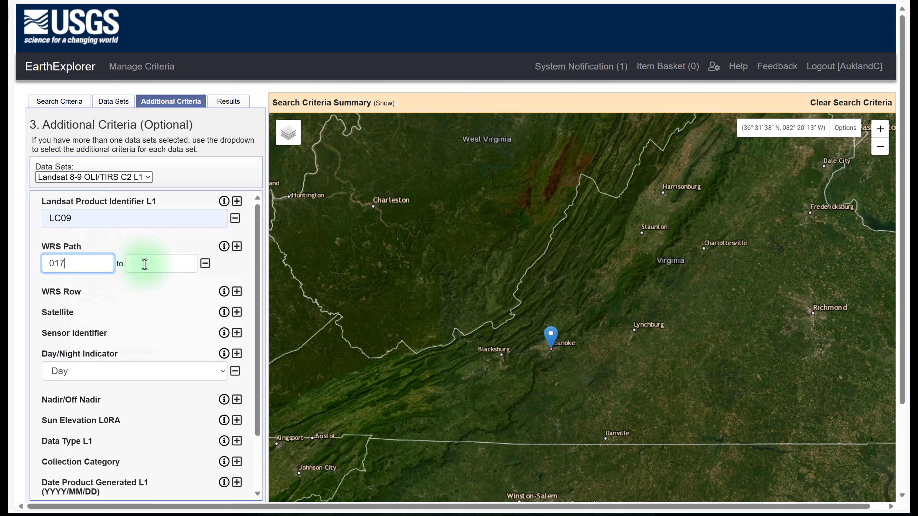
{"action": "type", "text": "017"}
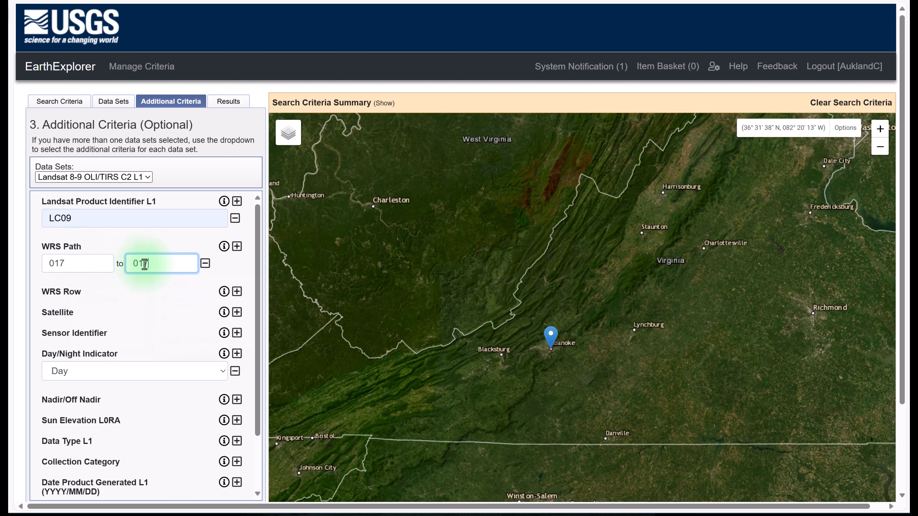
- Add a WRS Row filter ranging from 034 to 034
{"action": "left_click", "coordinate": [236, 291]}
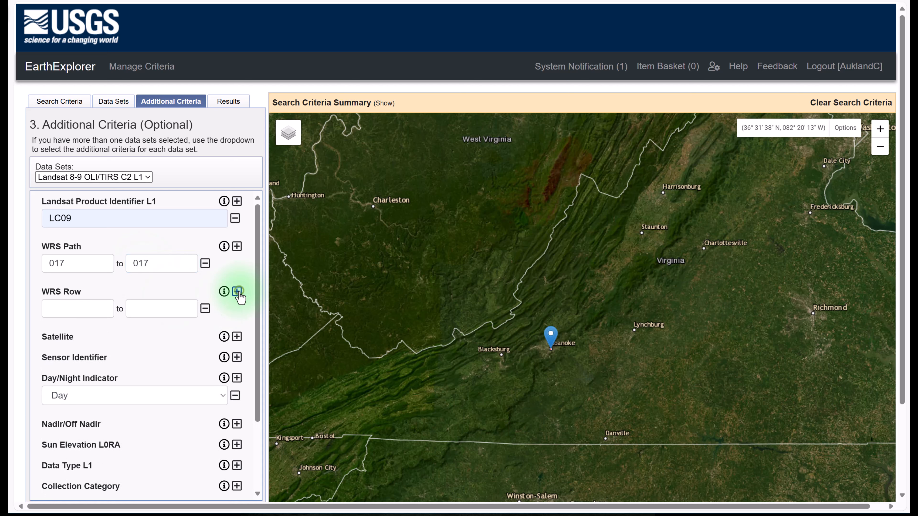
{"action": "left_click", "coordinate": [72, 310]}
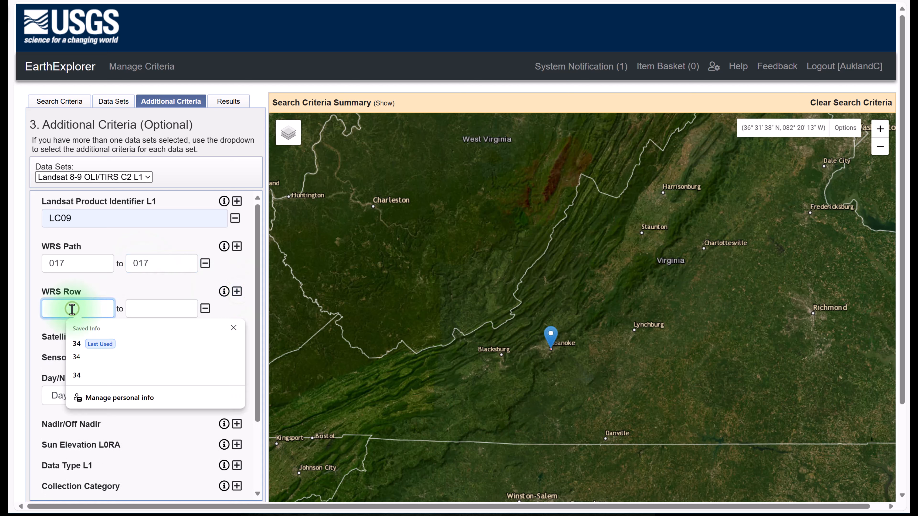
{"action": "type", "text": "03"}
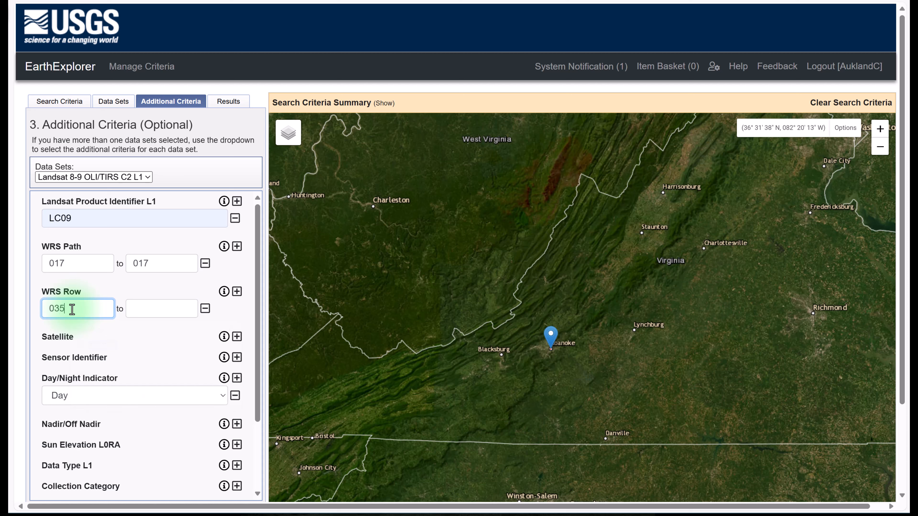
{"action": "type", "text": "4"}
{"action": "left_click", "coordinate": [137, 308]}
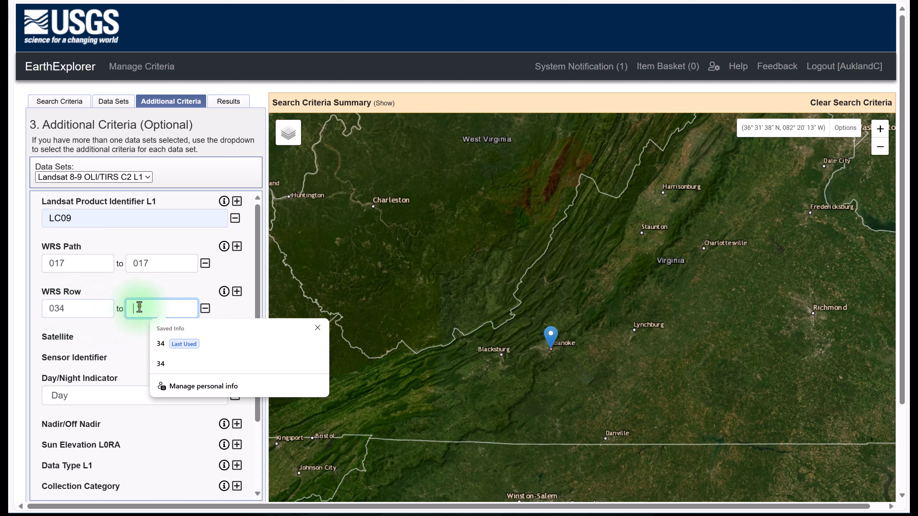
{"action": "type", "text": "034"}
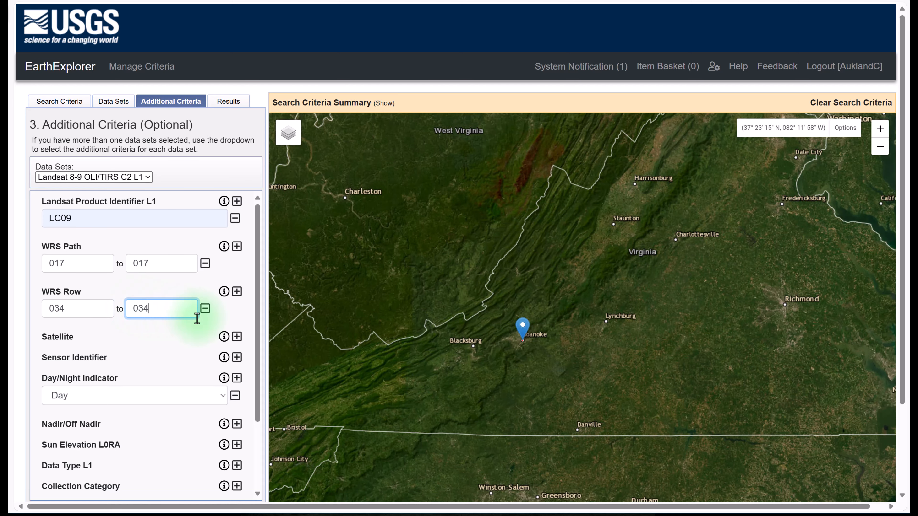
- Rerun the search with the added product identifier, path and row criteria and examine the listed scenes
{"action": "left_click", "coordinate": [231, 101]}
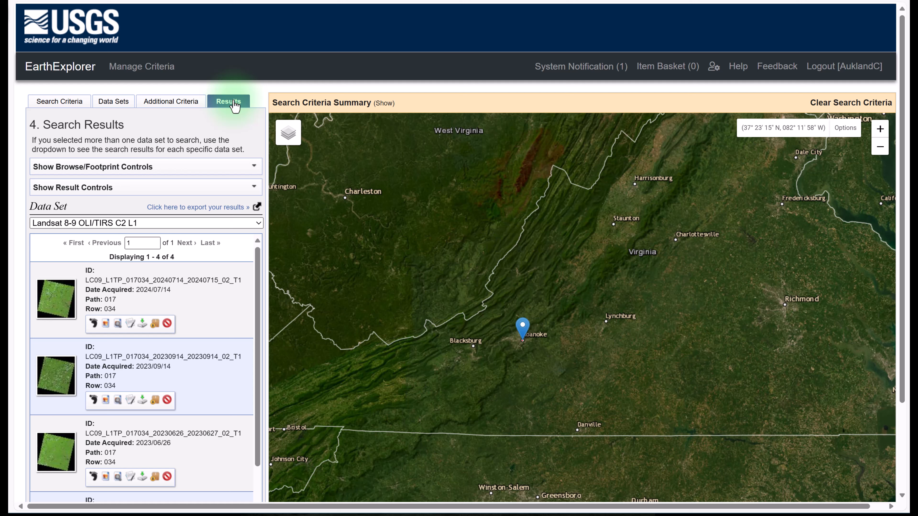
{"action": "scroll", "coordinate": [241, 303], "scroll_direction": "down", "scroll_amount": 2}
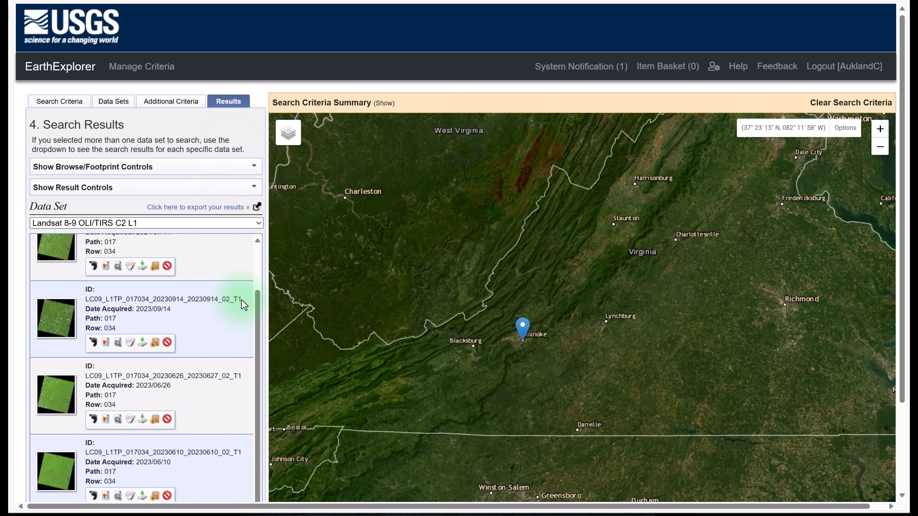
{"action": "scroll", "coordinate": [242, 303], "scroll_direction": "up", "scroll_amount": 3}
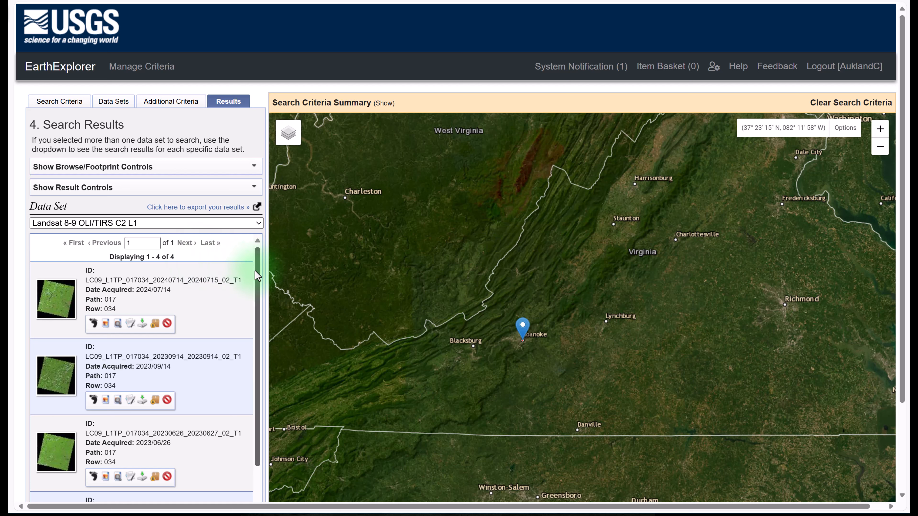
{"action": "left_click_drag", "start_coordinate": [257, 271], "coordinate": [258, 288]}
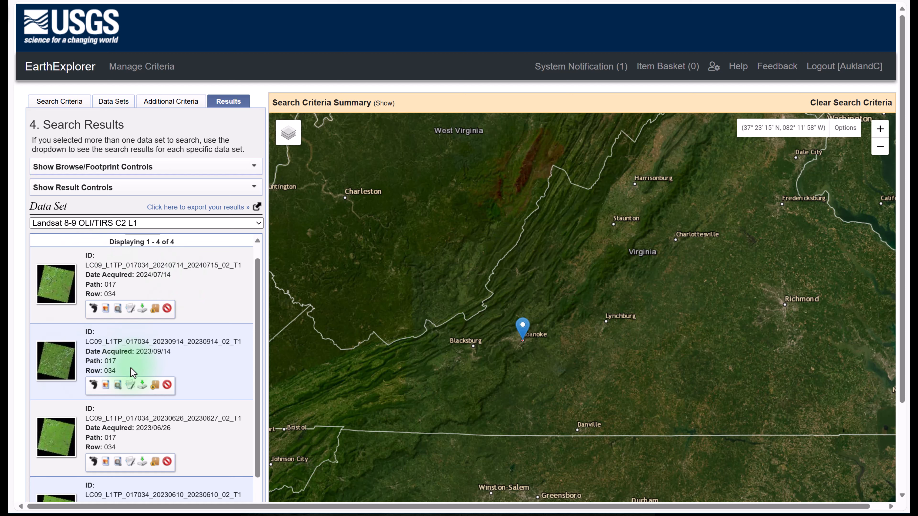
{"action": "scroll", "coordinate": [225, 364], "scroll_direction": "down", "scroll_amount": 5}
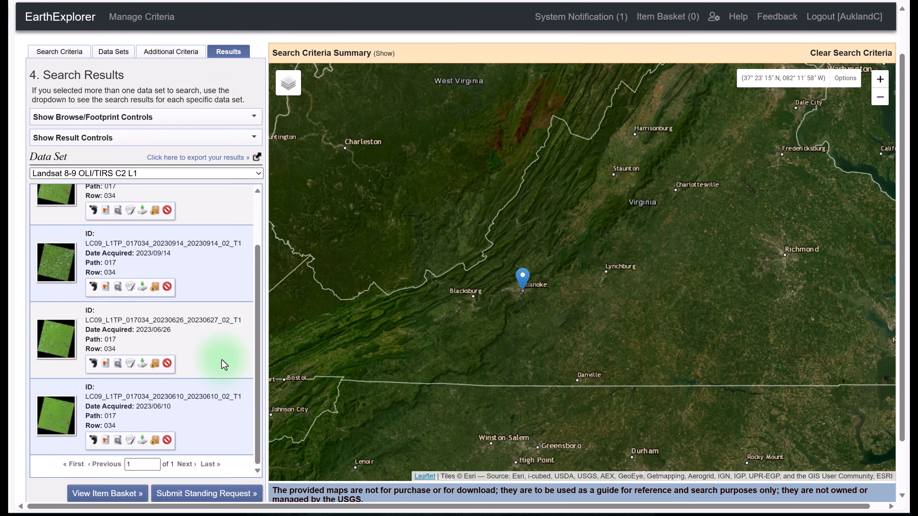
{"action": "scroll", "coordinate": [222, 360], "scroll_direction": "up", "scroll_amount": 3}
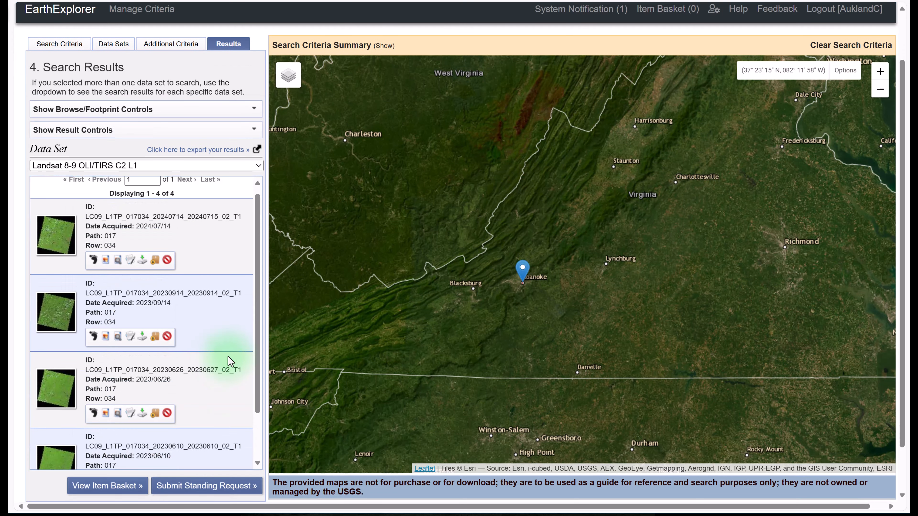
{"action": "mouse_move", "coordinate": [255, 325]}
{"action": "left_mouse_down"}
{"action": "mouse_move", "coordinate": [256, 352]}
{"action": "mouse_move", "coordinate": [259, 333]}
{"action": "left_mouse_up"}
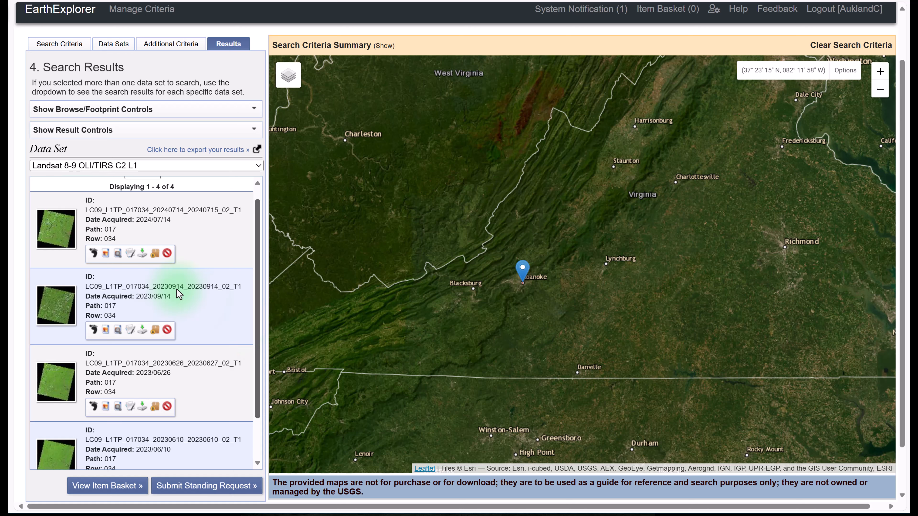
- Preview the browse overlays of the 2024/07/14 and 2023/09/14 scenes on the map, one at a time
{"action": "left_click", "coordinate": [94, 254]}
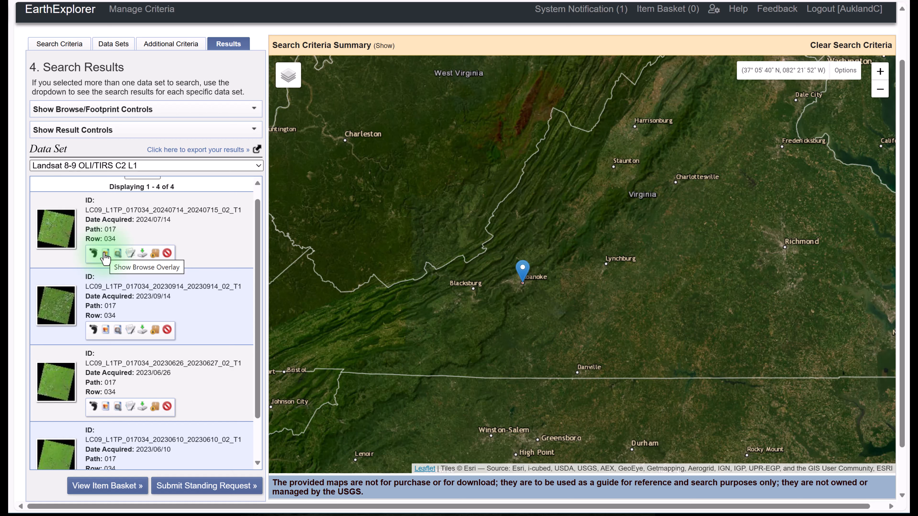
{"action": "left_click", "coordinate": [105, 254]}
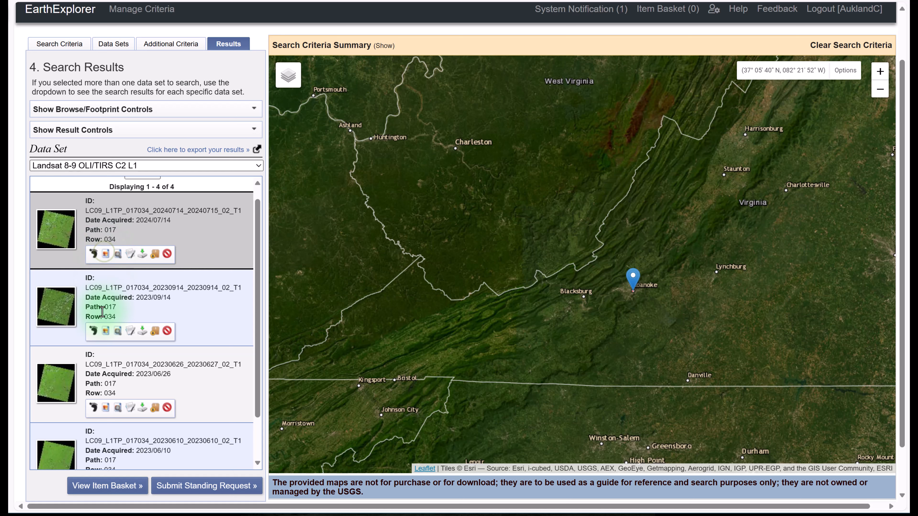
{"action": "left_click", "coordinate": [105, 330]}
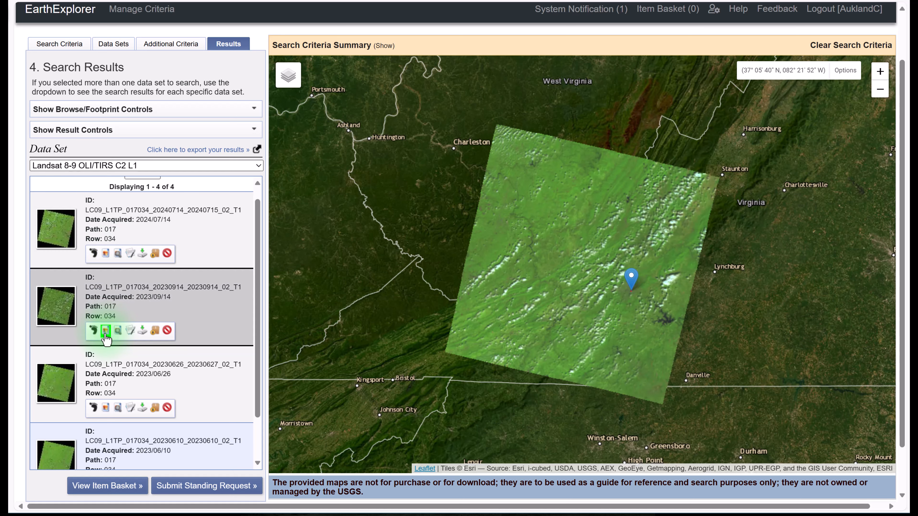
- Preview the browse overlays of the 2023/06/26 and 2023/06/10 scenes on the map, one at a time
{"action": "left_click", "coordinate": [106, 333]}
{"action": "left_click", "coordinate": [106, 415]}
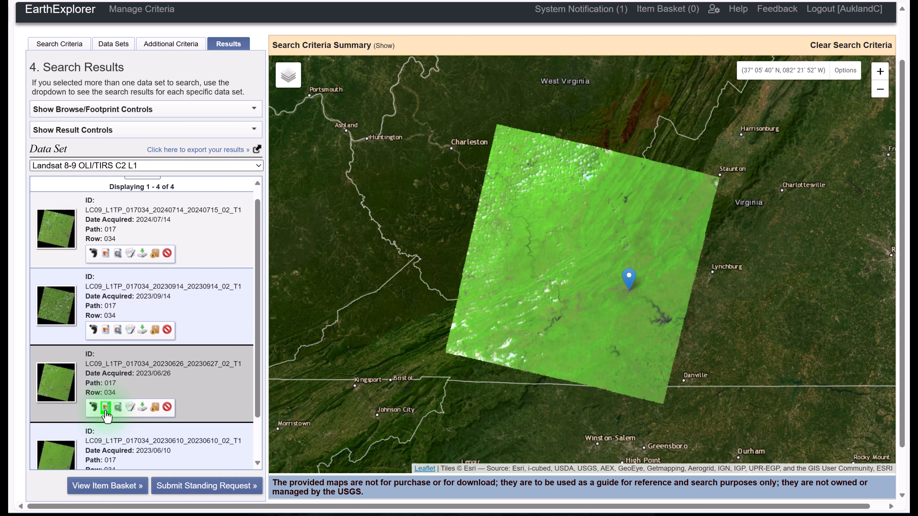
{"action": "scroll", "coordinate": [107, 415], "scroll_direction": "down", "scroll_amount": 2}
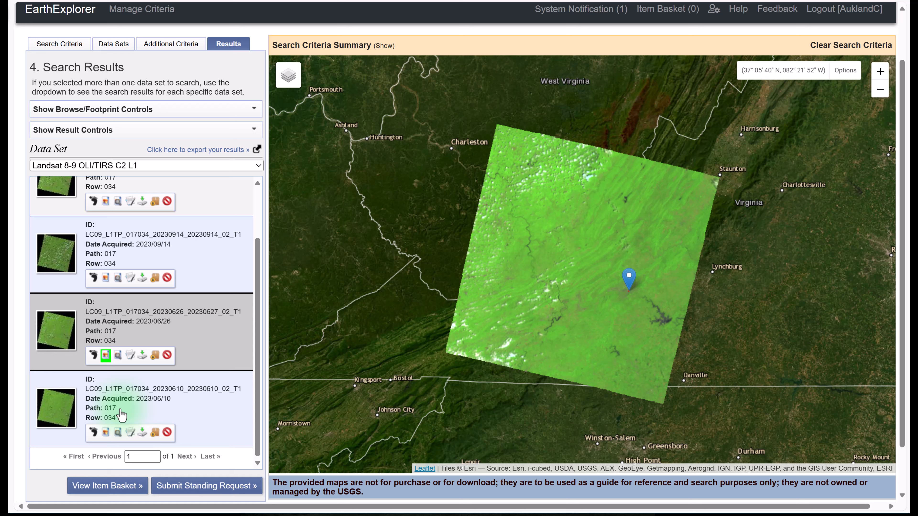
{"action": "left_click", "coordinate": [106, 356]}
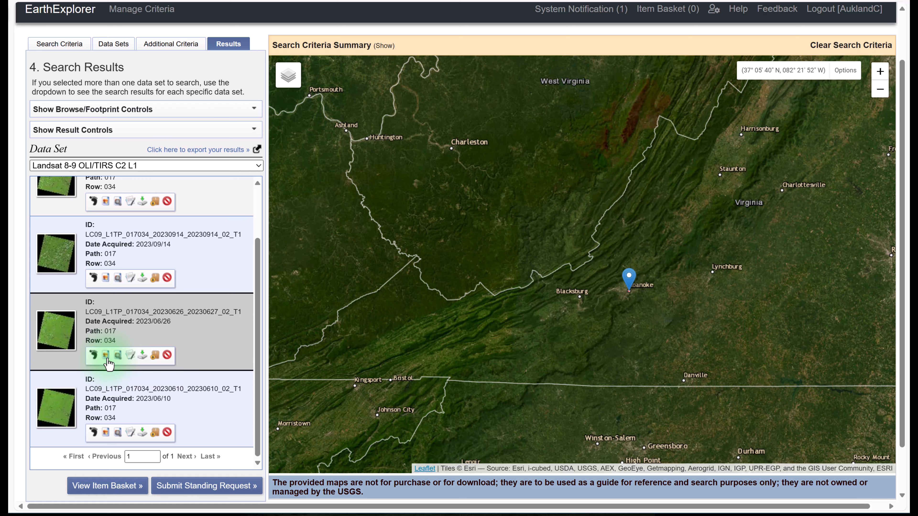
{"action": "left_click", "coordinate": [106, 433]}
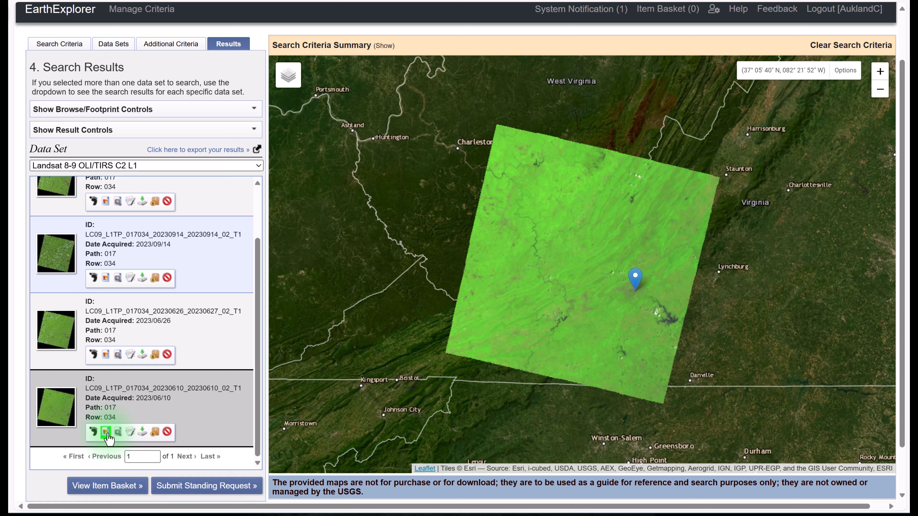
- Review the full display and metadata of the 2023/06/10 scene and add that scene to the item basket
{"action": "left_click", "coordinate": [132, 433]}
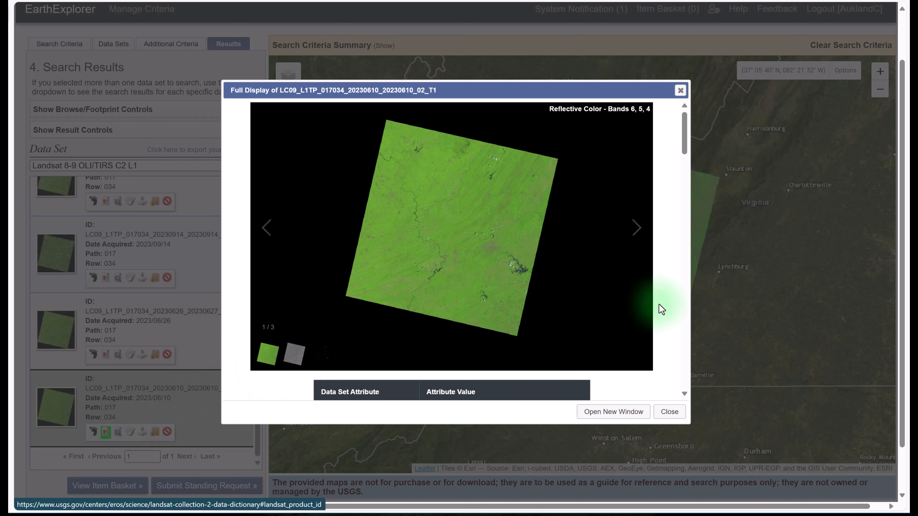
{"action": "scroll", "coordinate": [661, 309], "scroll_direction": "down", "scroll_amount": 3}
{"action": "scroll", "coordinate": [662, 309], "scroll_direction": "down", "scroll_amount": 3}
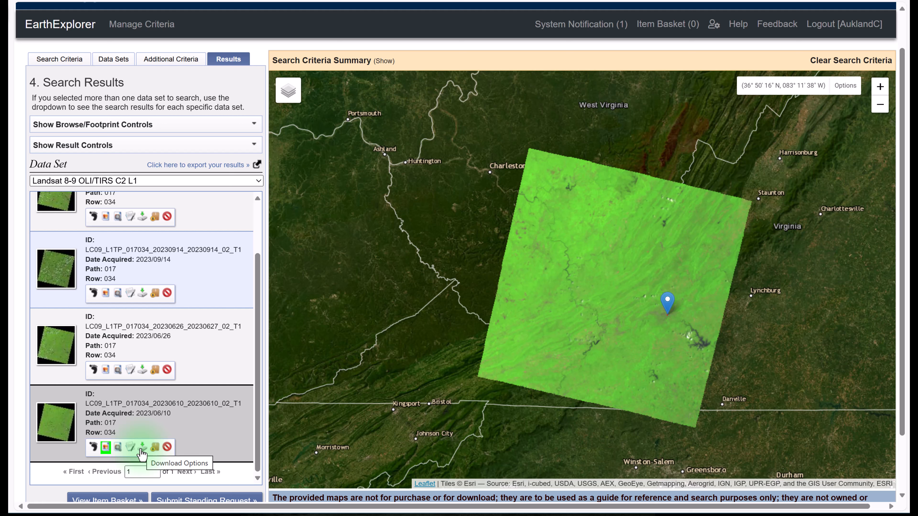
{"action": "left_click", "coordinate": [155, 448]}
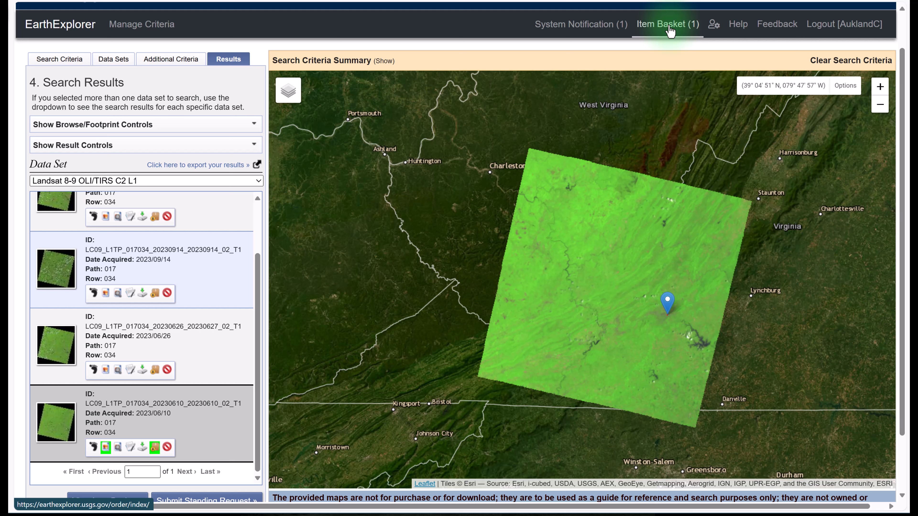
- Open the product options of the 2023/06/10 scene's Landsat Collection 2 Level-1 Product Bundle and look through its individually available files
{"action": "left_click", "coordinate": [143, 448]}
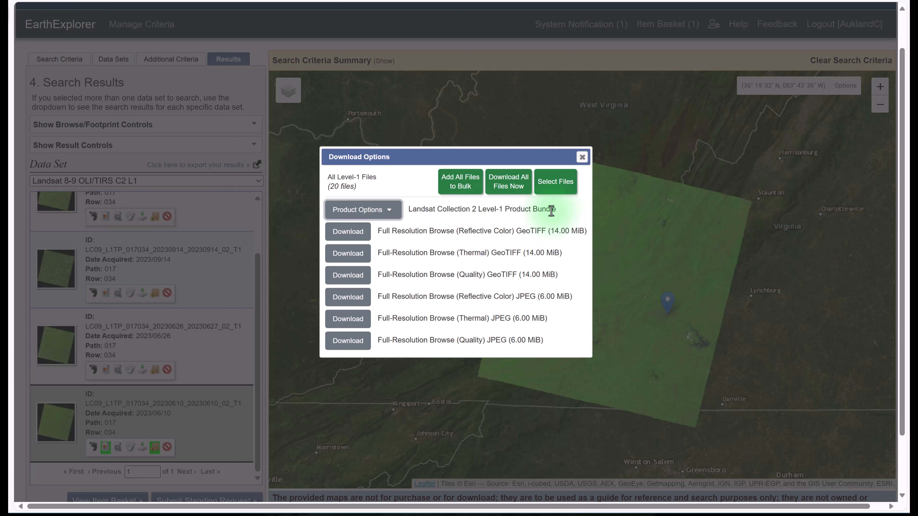
{"action": "left_click", "coordinate": [388, 213]}
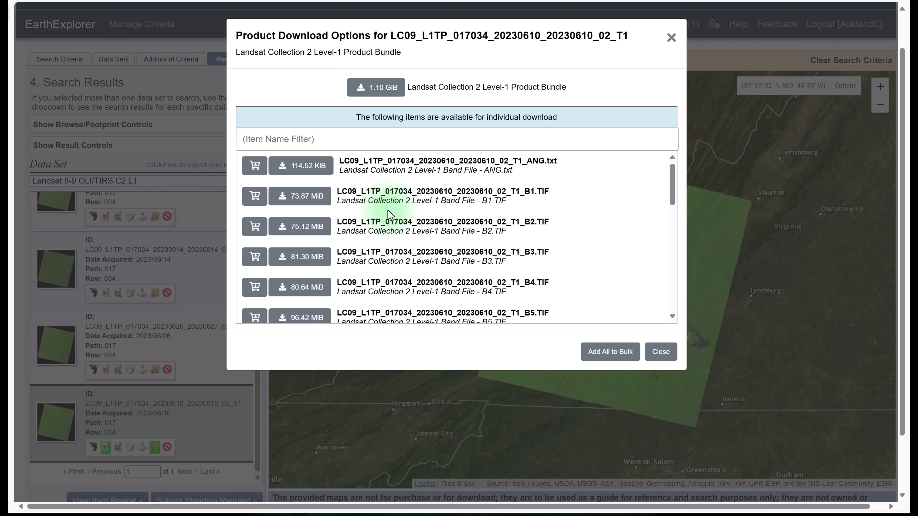
{"action": "scroll", "coordinate": [563, 257], "scroll_direction": "down", "scroll_amount": 3}
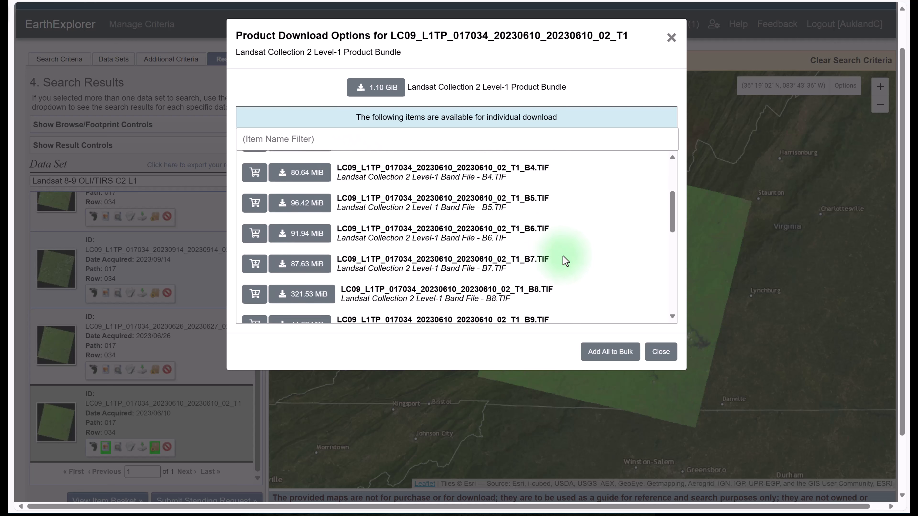
{"action": "scroll", "coordinate": [563, 255], "scroll_direction": "down", "scroll_amount": 5}
{"action": "scroll", "coordinate": [562, 255], "scroll_direction": "up", "scroll_amount": 2}
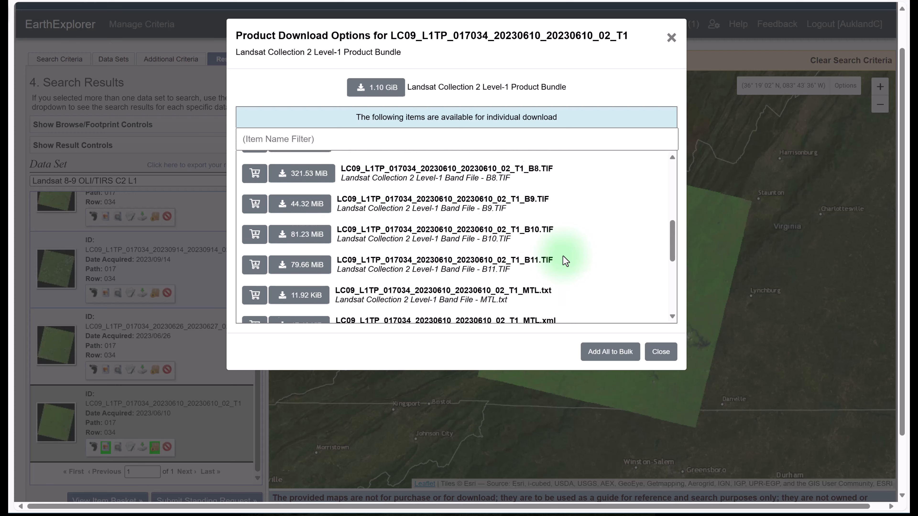
{"action": "scroll", "coordinate": [563, 256], "scroll_direction": "up", "scroll_amount": 6}
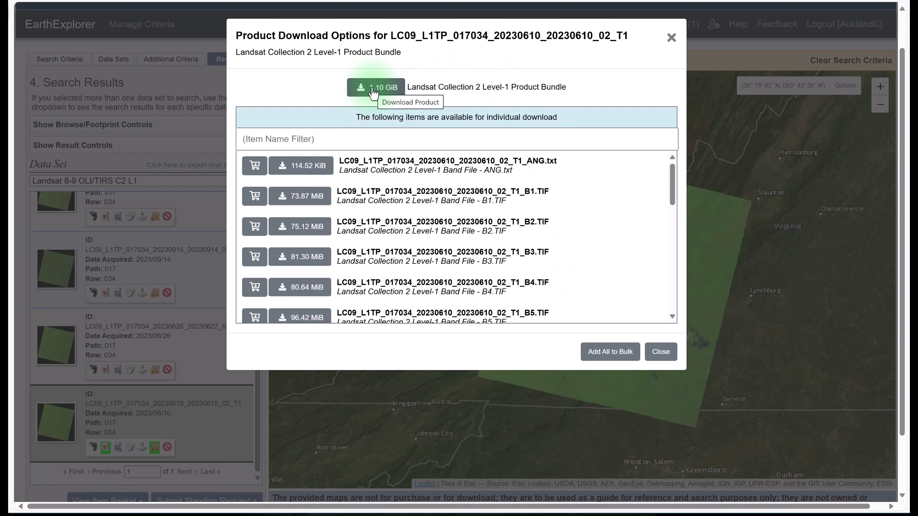
- Download the full Level-1 product bundle as LC09_L1TP_017034_20230610_20230610_02_T1.tar into the arcgis projects Data folder and close the download dialogs
{"action": "left_click", "coordinate": [385, 92]}
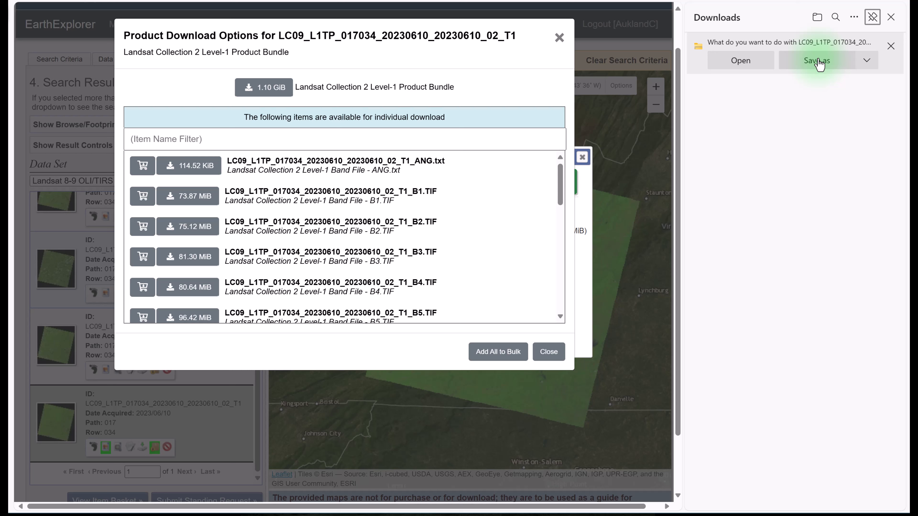
{"action": "left_click", "coordinate": [818, 61]}
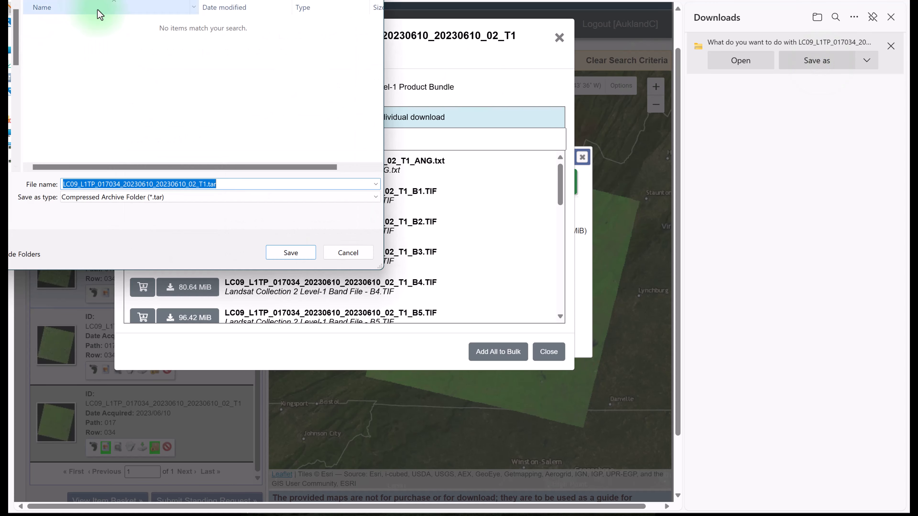
{"action": "left_click_drag", "start_coordinate": [60, 0], "coordinate": [265, 91]}
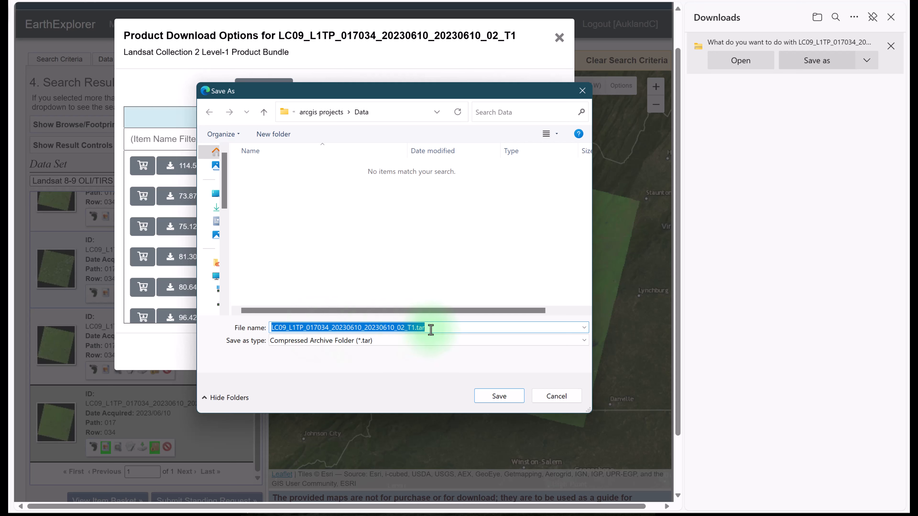
{"action": "left_click", "coordinate": [501, 396]}
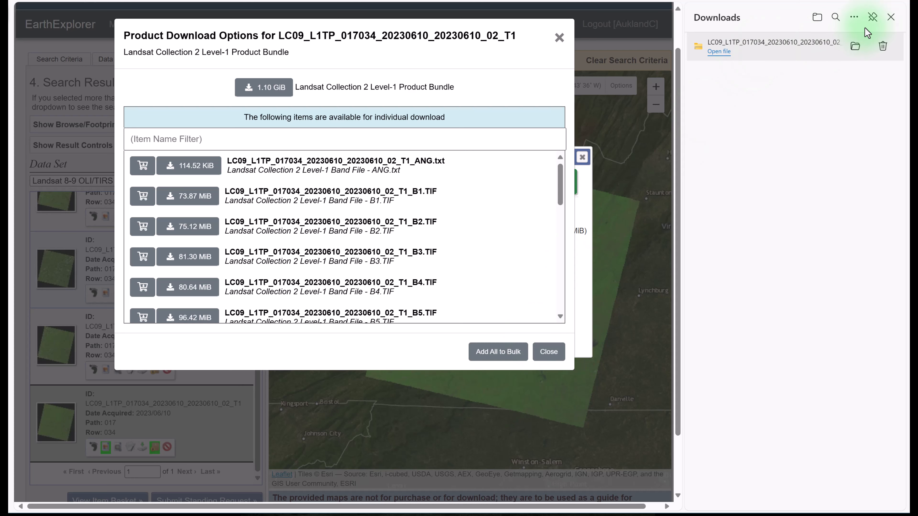
{"action": "left_click", "coordinate": [890, 18]}
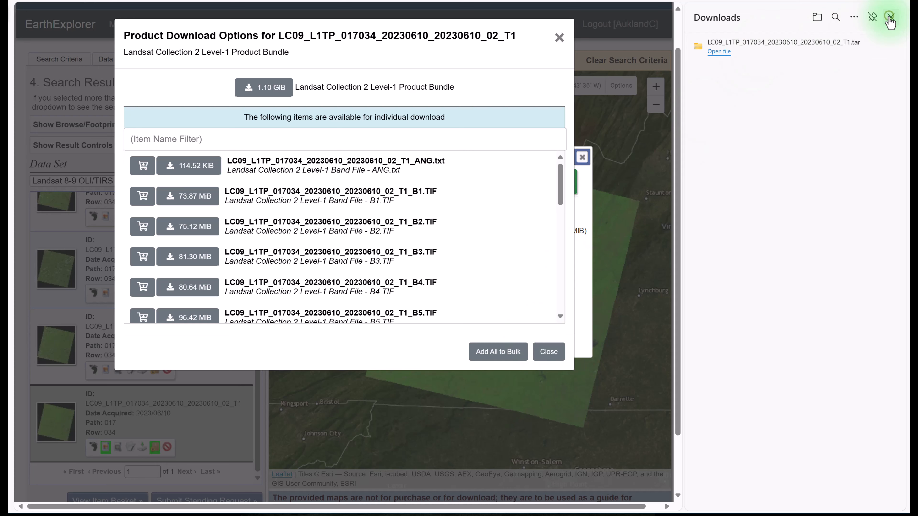
{"action": "left_click", "coordinate": [654, 352]}
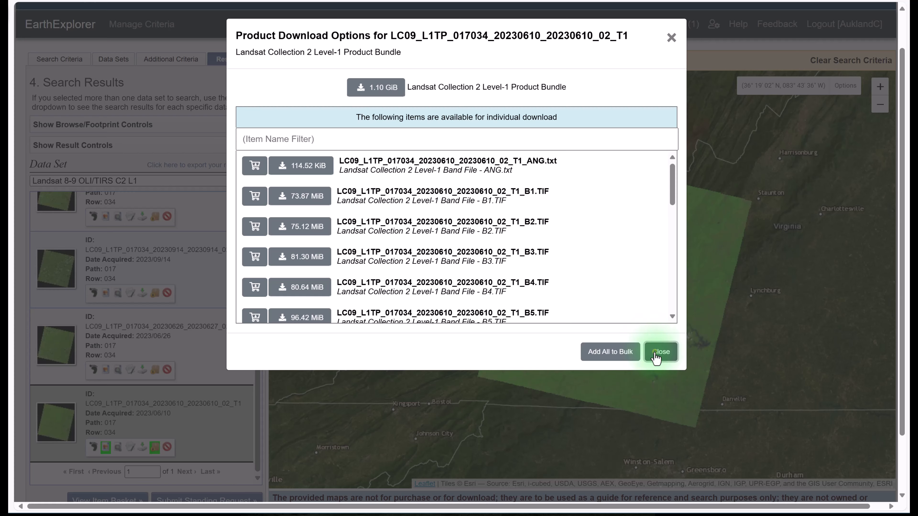
{"action": "left_click", "coordinate": [582, 156]}
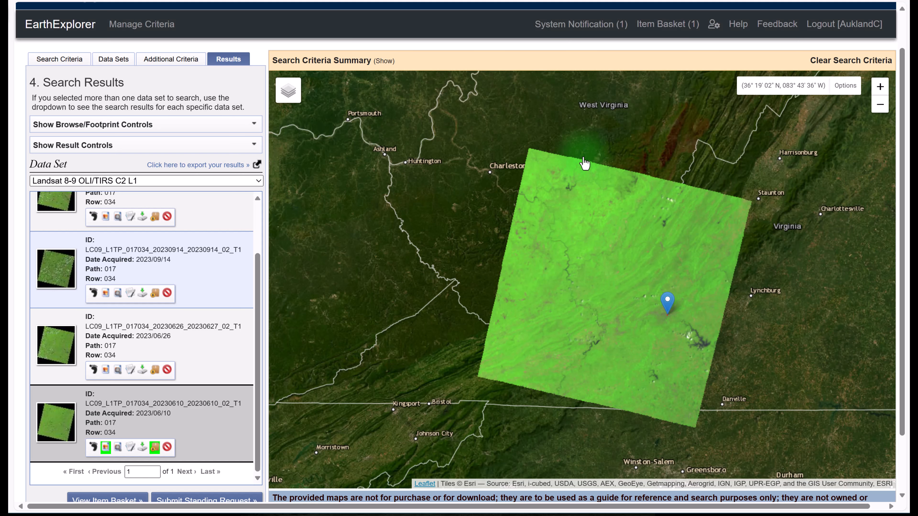
- Switch to the Data folder in File Explorer and extract the downloaded .tar archive to the suggested destination folder
{"action": "mouse_move", "coordinate": [285, 515]}
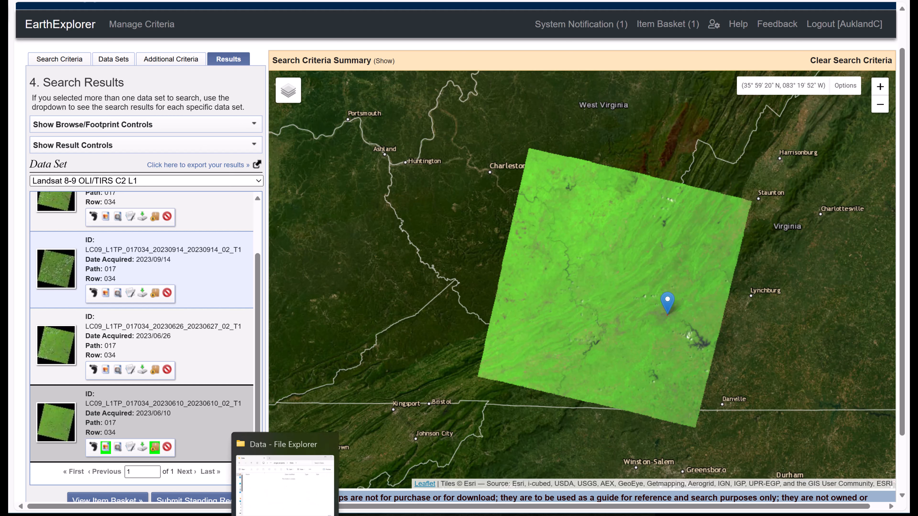
{"action": "left_click", "coordinate": [285, 484]}
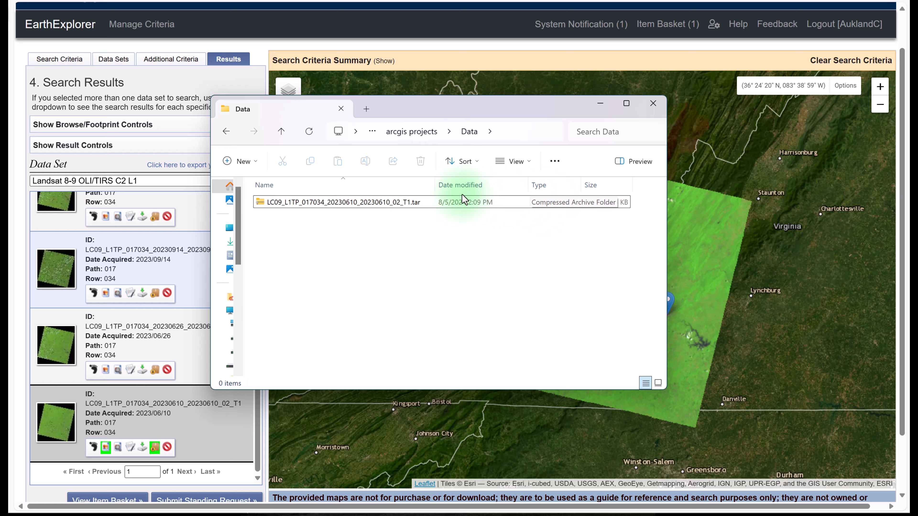
{"action": "right_click", "coordinate": [289, 203]}
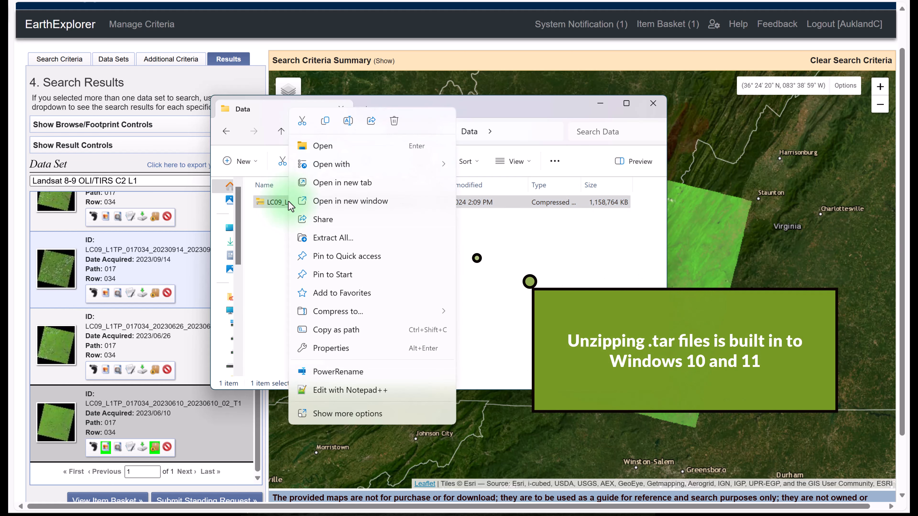
{"action": "left_click", "coordinate": [327, 239]}
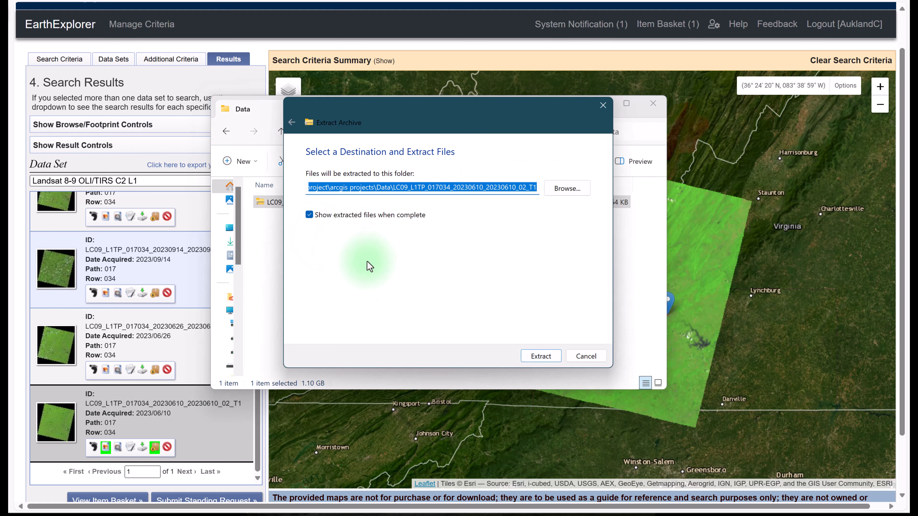
{"action": "left_click", "coordinate": [538, 356]}
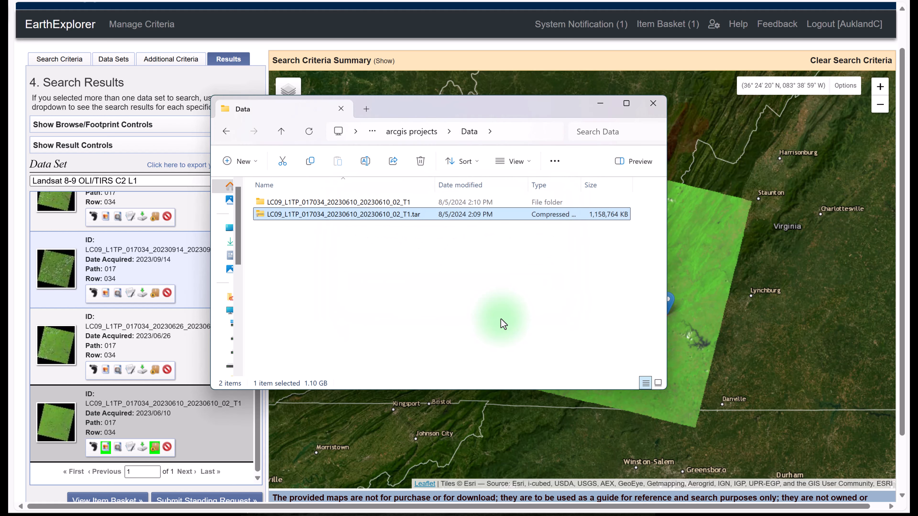
{"action": "left_click", "coordinate": [360, 259]}
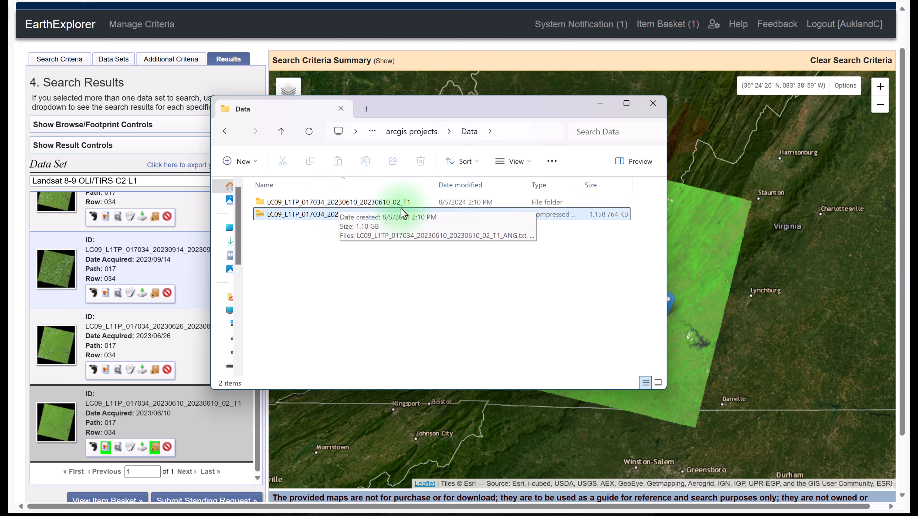
- Open the extracted LC09_L1TP_017034_20230610_20230610_02_T1 folder, show its files in Details view, and move and enlarge the window to fit the list
{"action": "double_click", "coordinate": [297, 203]}
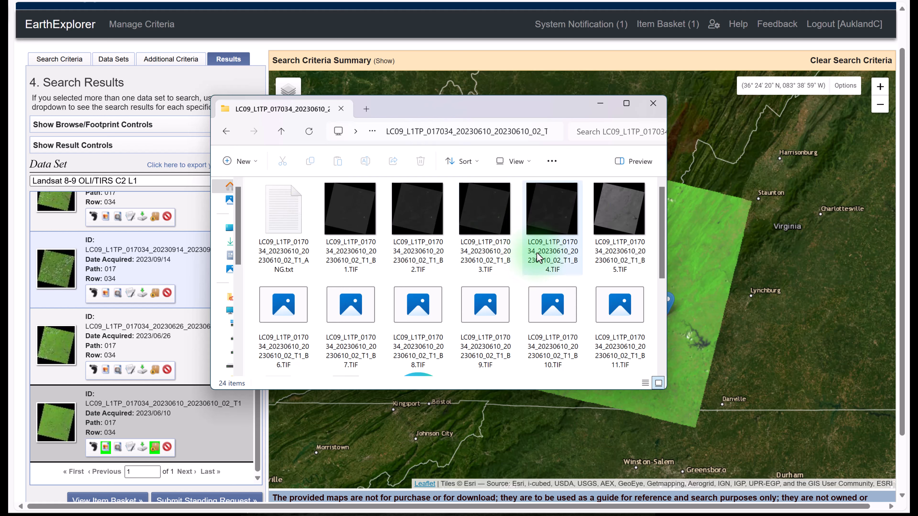
{"action": "left_click", "coordinate": [528, 164]}
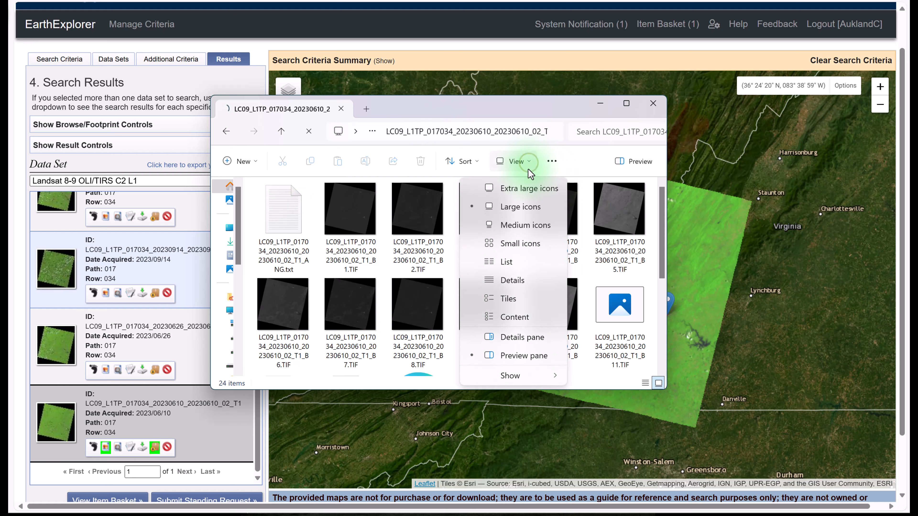
{"action": "left_click", "coordinate": [512, 277]}
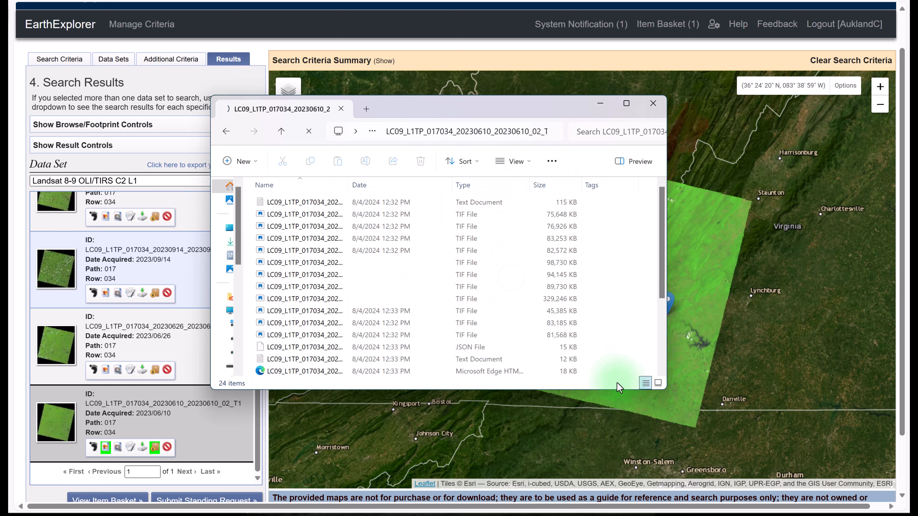
{"action": "left_click_drag", "start_coordinate": [656, 390], "coordinate": [656, 489]}
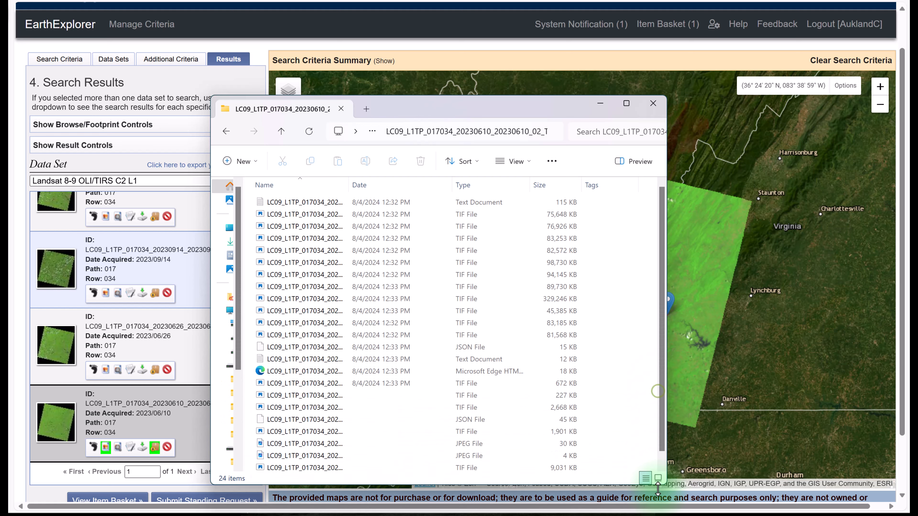
{"action": "left_click_drag", "start_coordinate": [437, 111], "coordinate": [445, 62]}
{"action": "left_click_drag", "start_coordinate": [672, 439], "coordinate": [675, 465]}
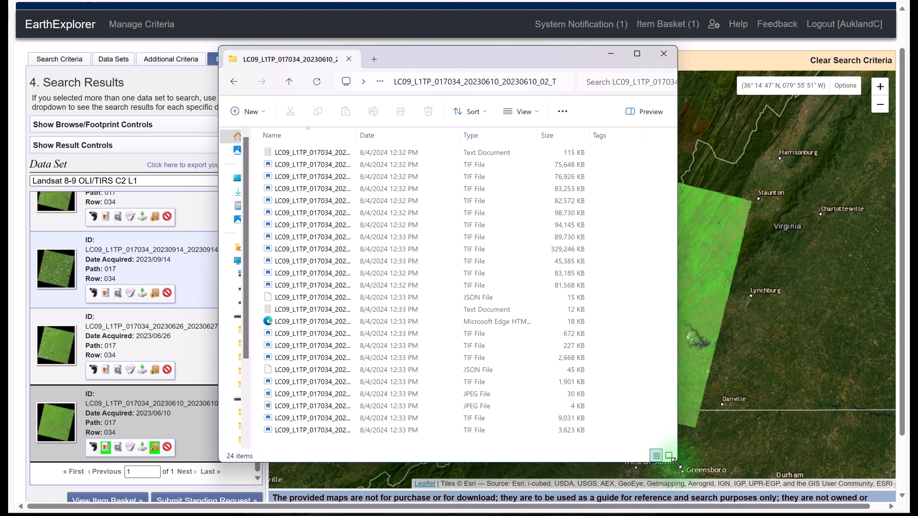